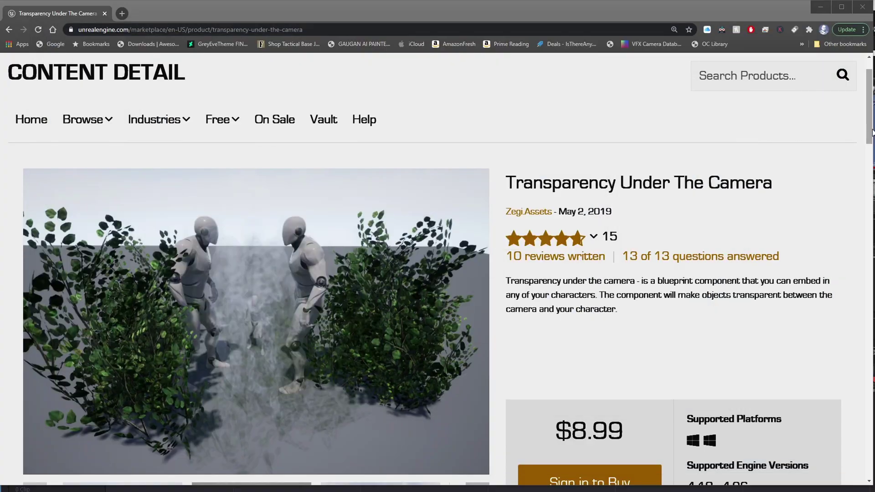
Examine the marketplace page of Transparency Under The Camera: supported engine versions, transparent styles and technical details.
scroll(871, 132, down, 3)
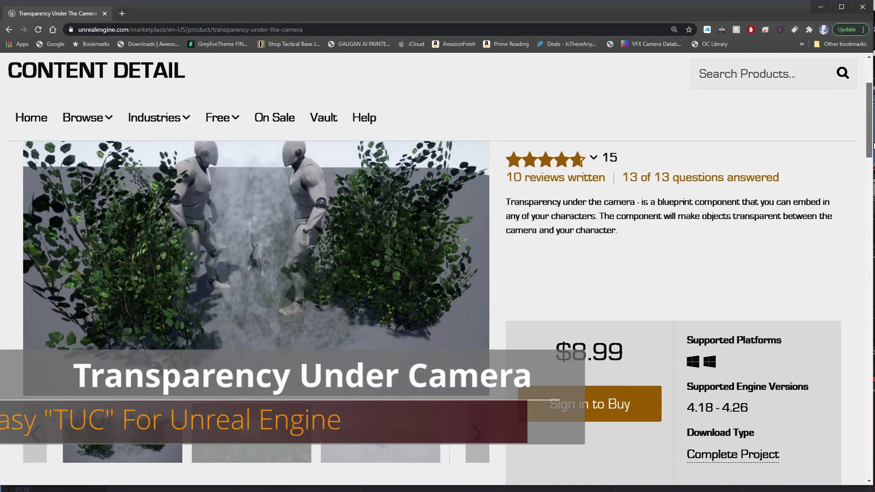
scroll(438, 273, down, 4)
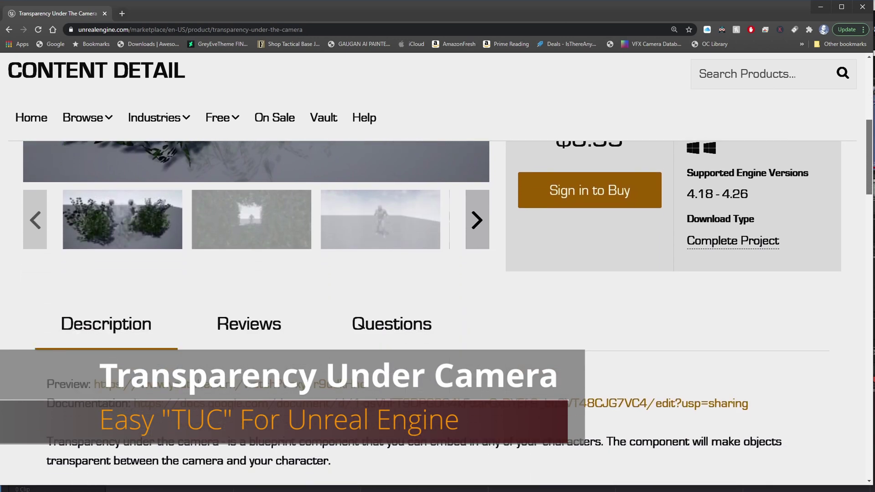
scroll(437, 273, down, 3)
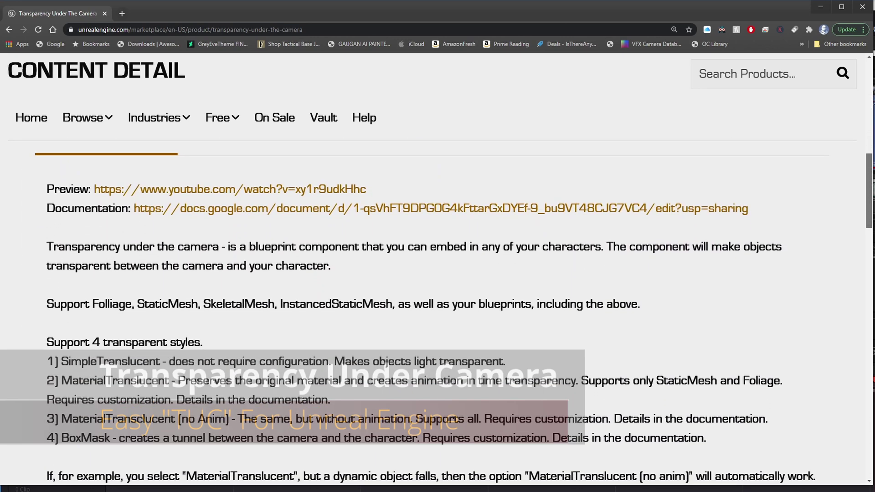
scroll(437, 274, down, 4)
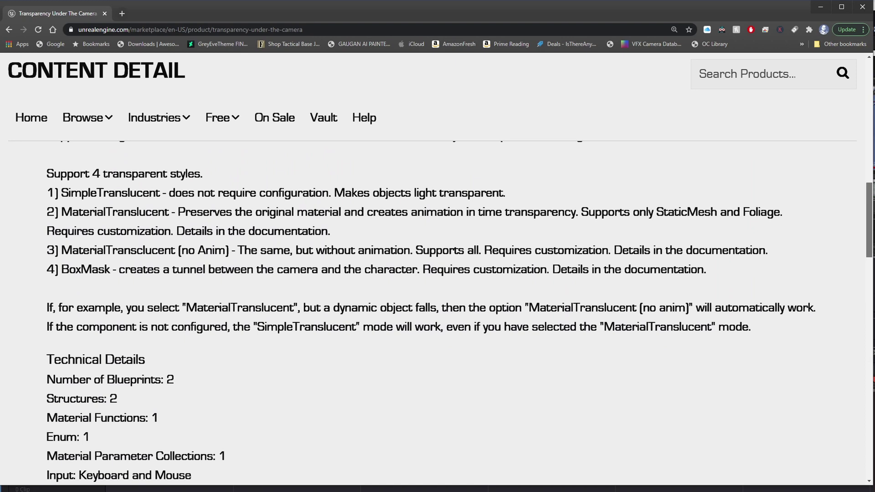
scroll(438, 273, down, 1)
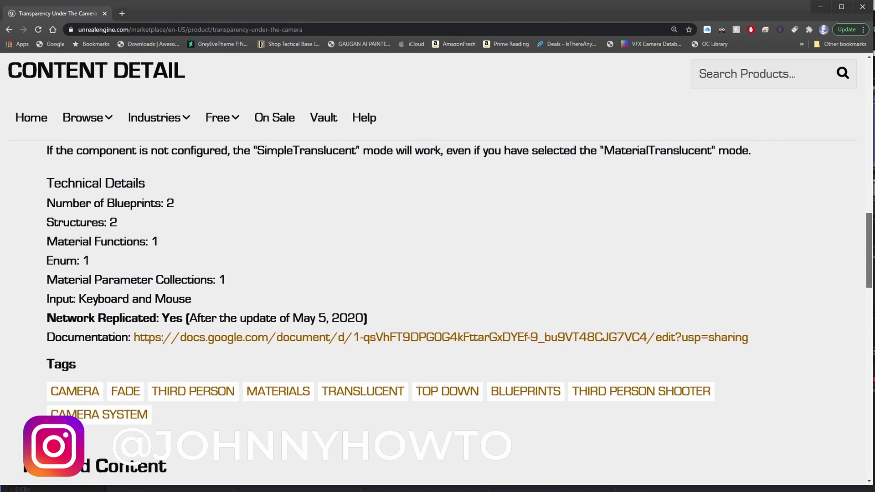
scroll(438, 273, up, 1)
scroll(438, 274, up, 4)
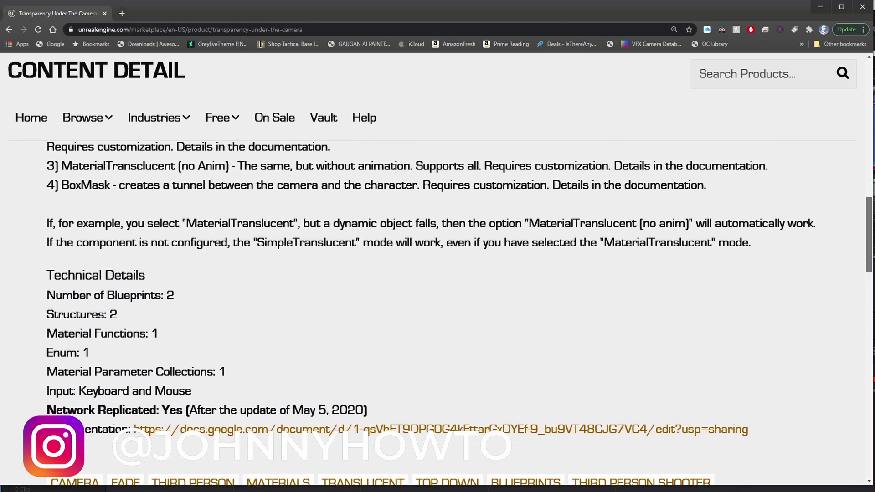
scroll(438, 273, up, 4)
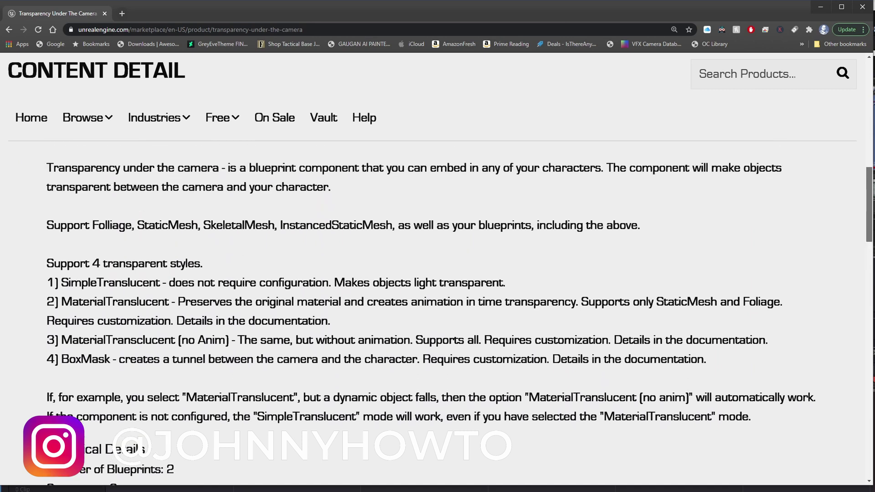
scroll(438, 273, up, 5)
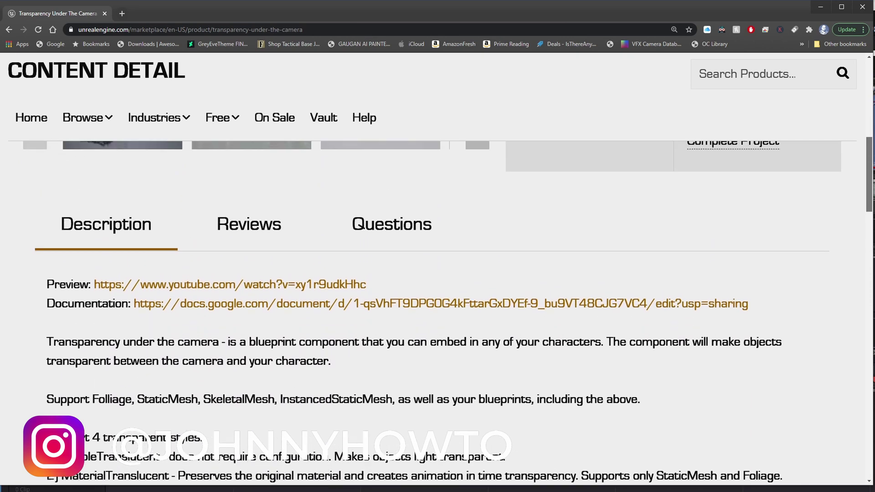
scroll(872, 136, up, 4)
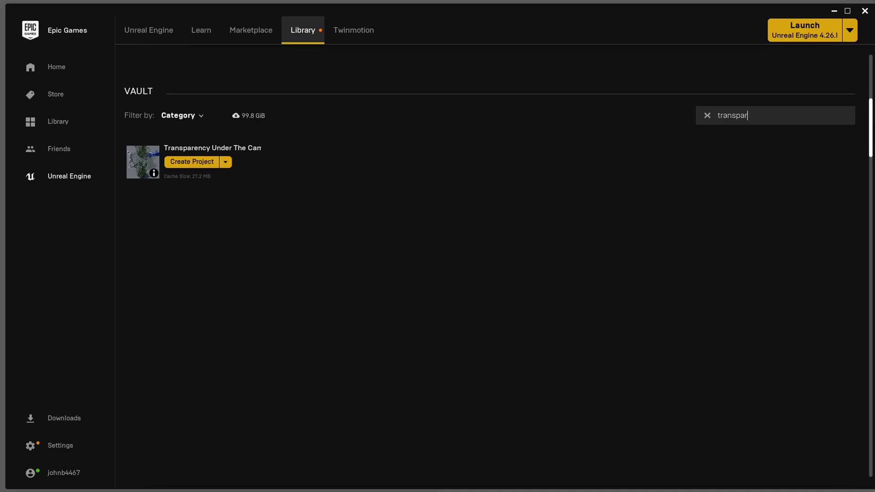
In the Epic Games Launcher library, find the Transparency Under The Camera project and open it in Unreal Engine 4.26.
double_click(763, 118)
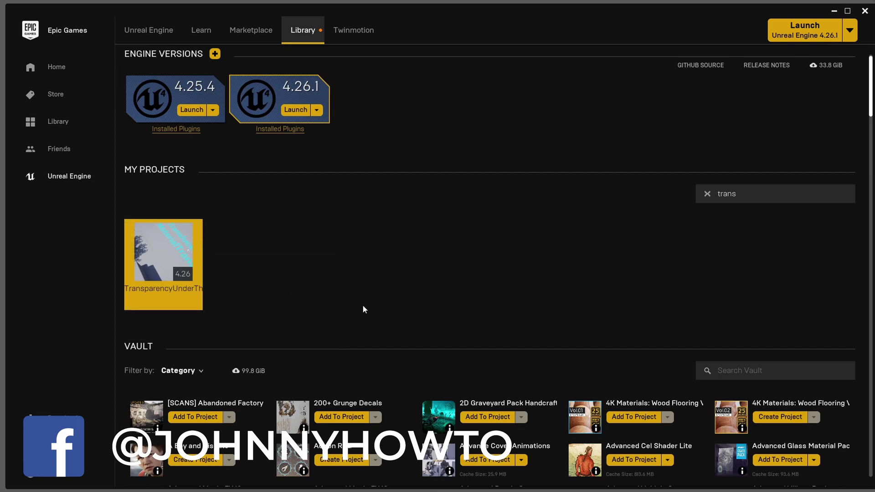
double_click(197, 282)
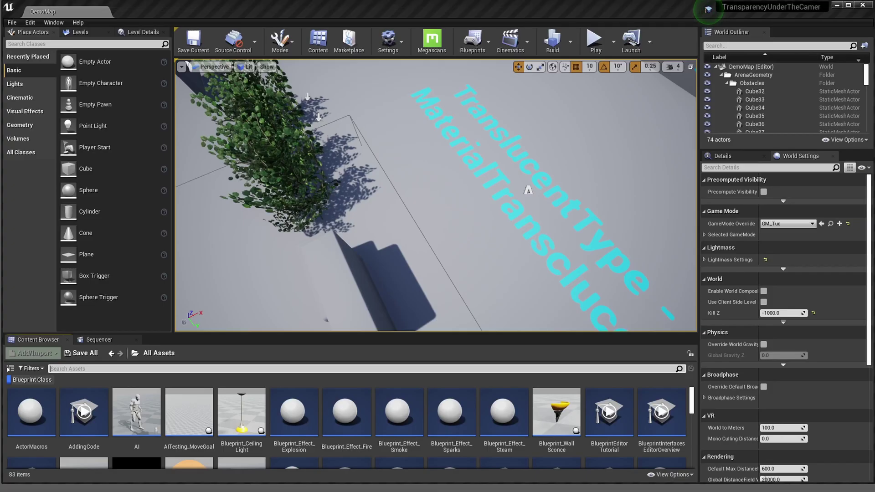
Find the BP_TraceToObjects asset and migrate it with all its dependencies into the Content folder of TSS_DA_03_WINTER.
text(trace)
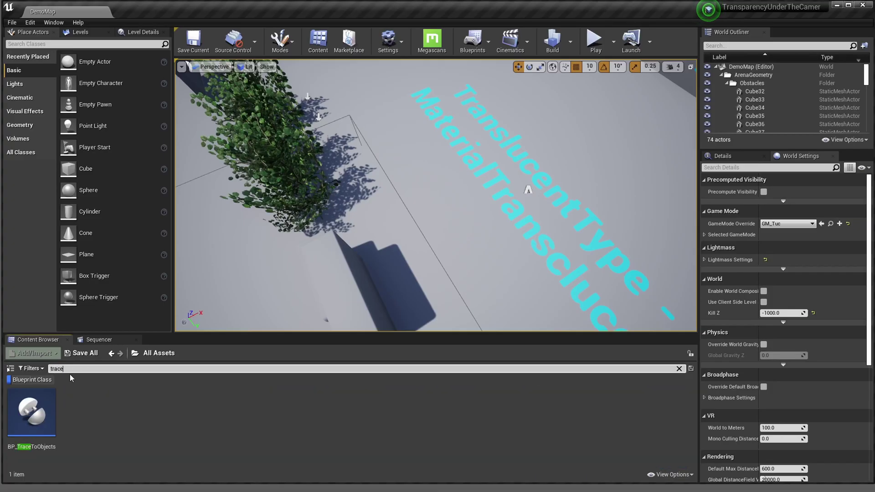
right_click(42, 410)
mouse_move(82, 490)
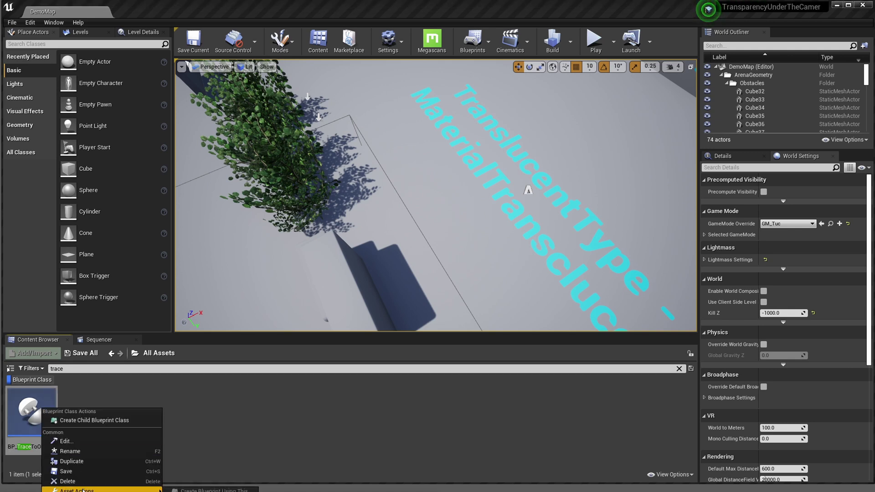
click(201, 491)
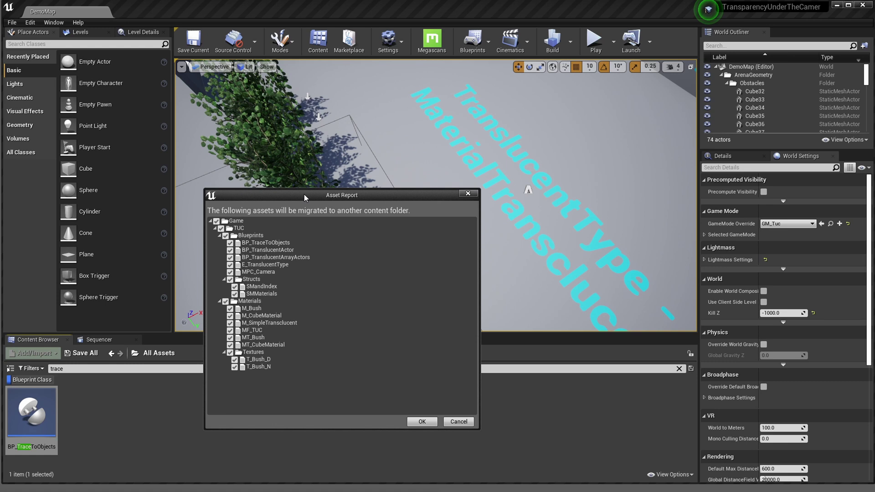
click(425, 423)
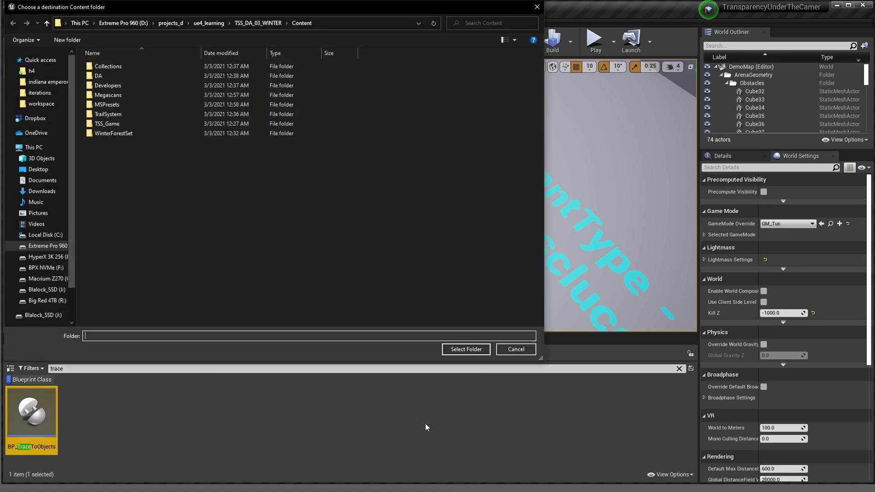
click(469, 349)
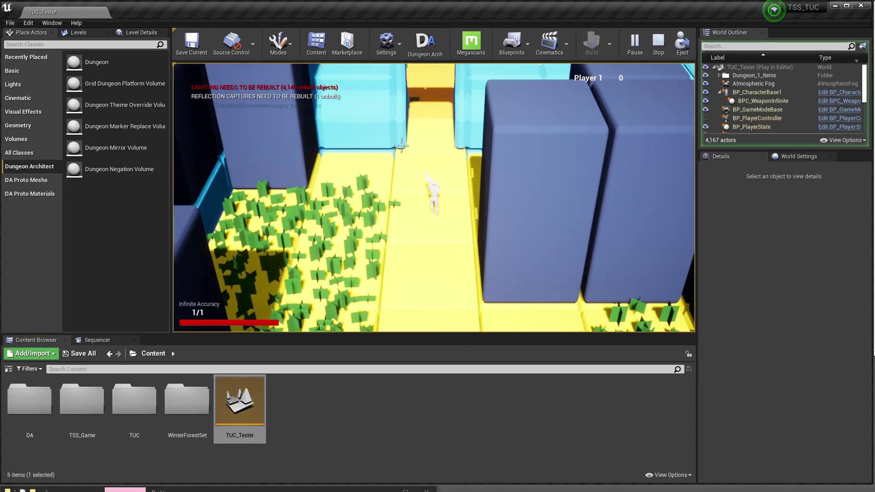
In the TSS_TUC project, playtest TUC_Tester by running the character behind the tall blocks and walls, and end the play session.
key(w)
key(d)
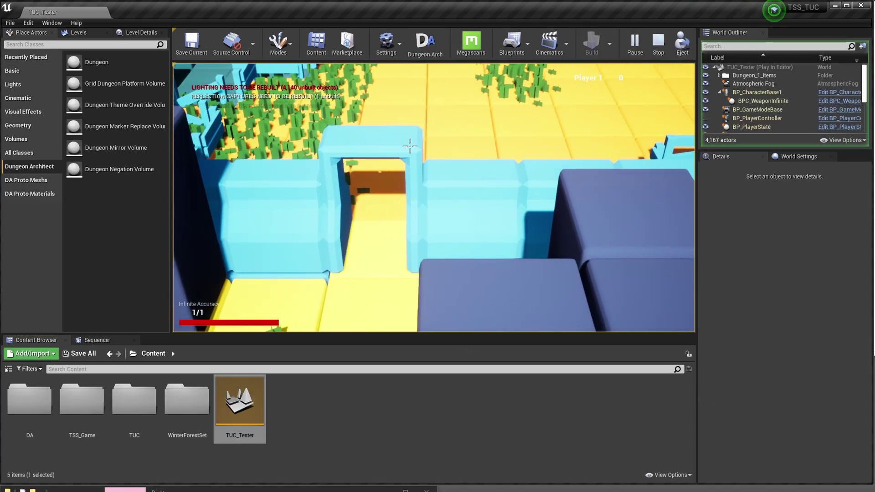
key(a)
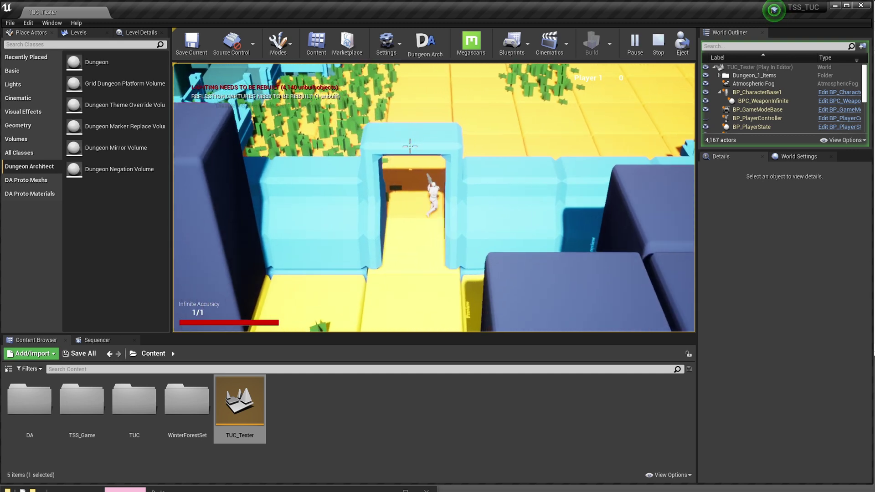
key(s)
key(w)
key(a)
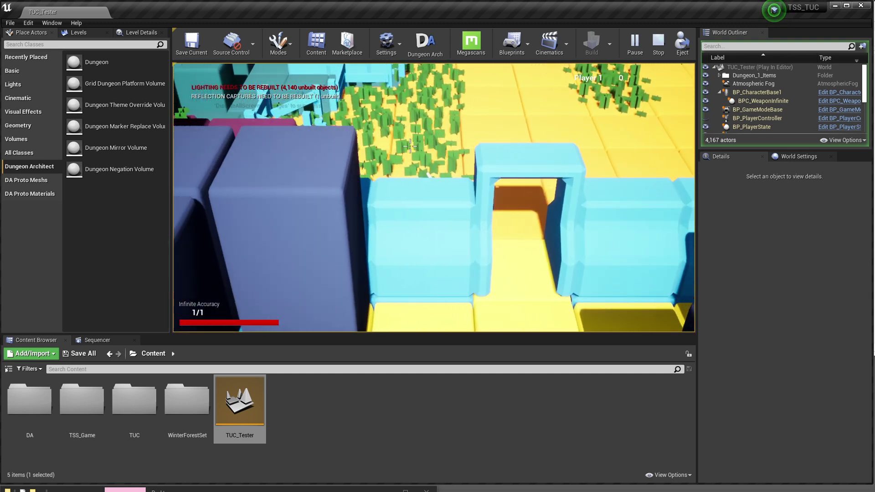
key(w)
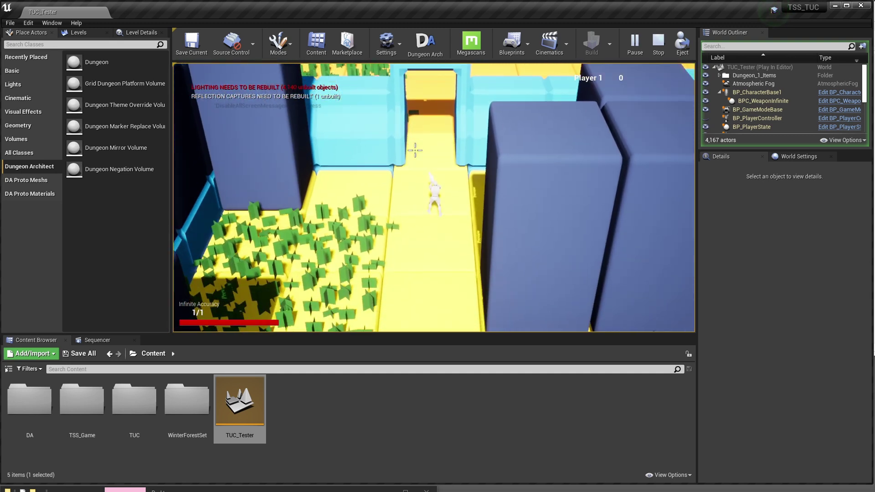
key(Escape)
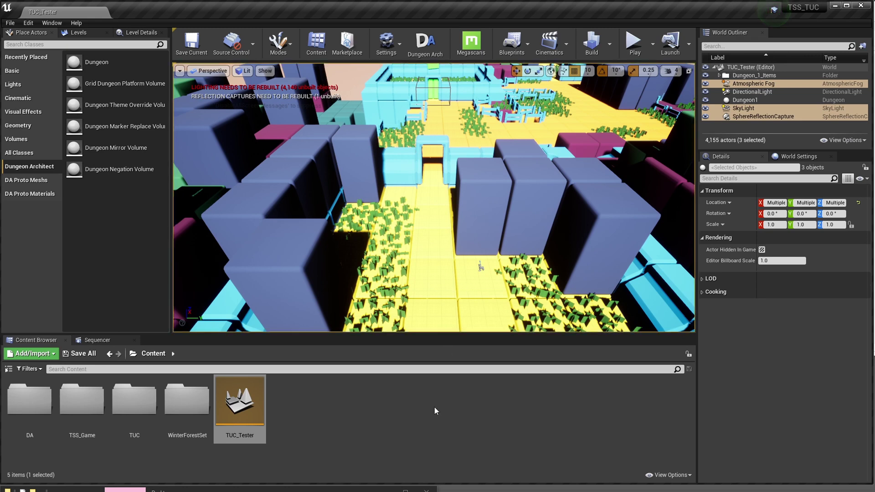
Open the migrated TUC Blueprints folder and select the BP_TraceToObjects component.
double_click(134, 400)
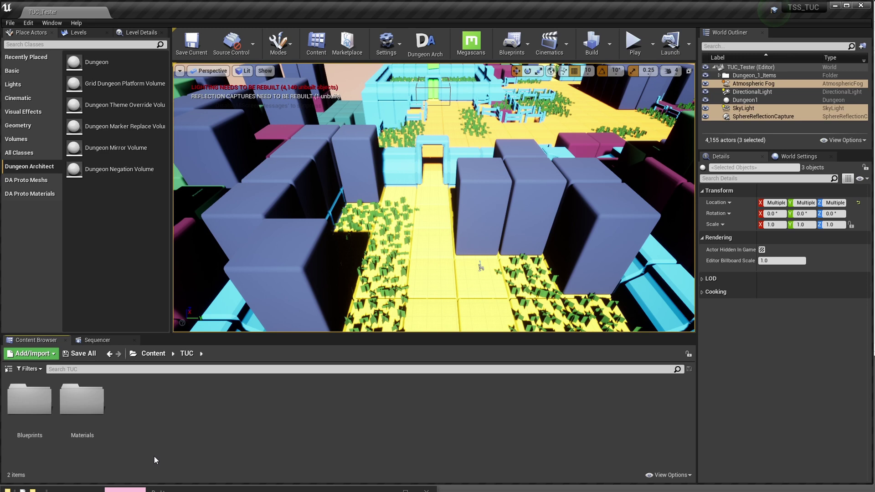
double_click(29, 400)
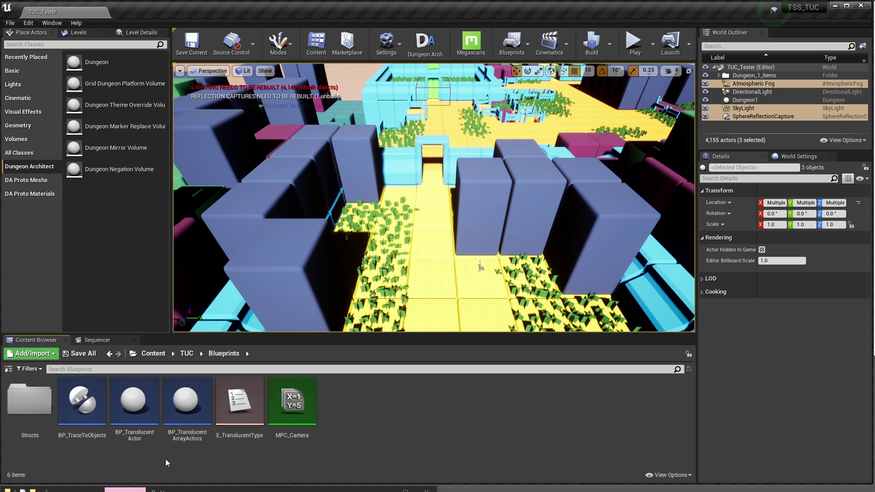
click(81, 403)
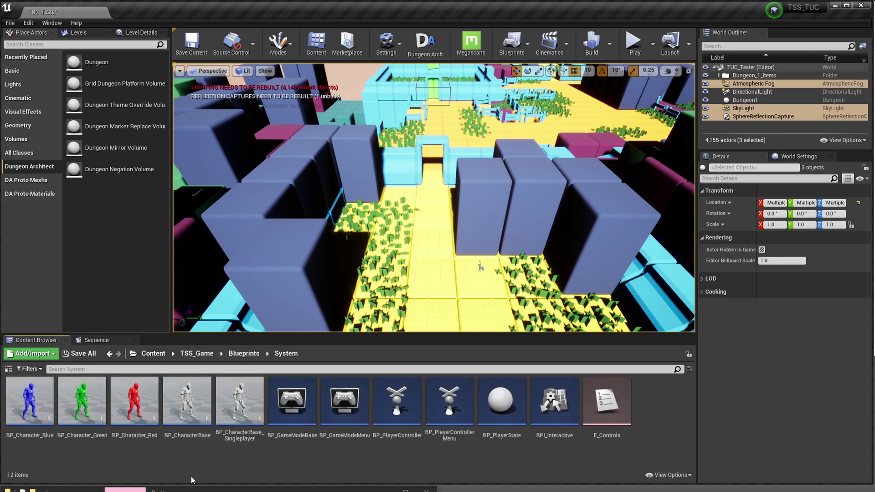
Open the Construction Script of BP_CharacterBase from the TSS_Game System blueprints and add a BP_TraceToObjects component to the character.
double_click(190, 413)
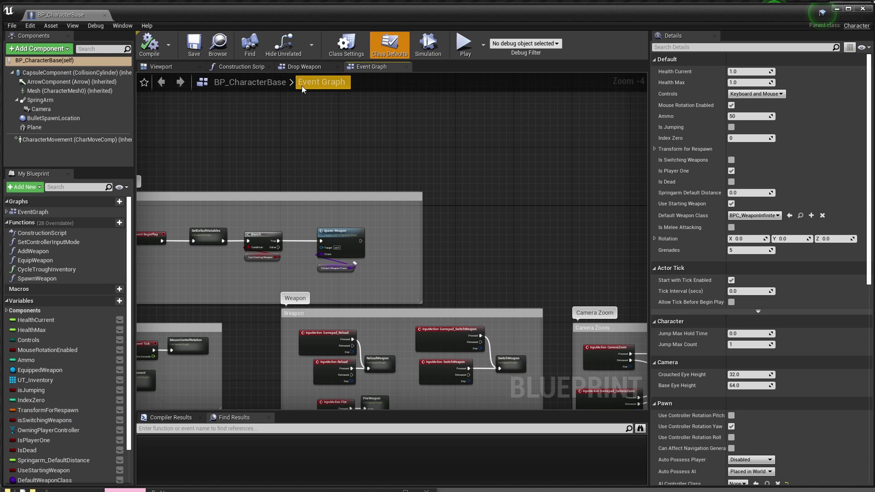
click(251, 67)
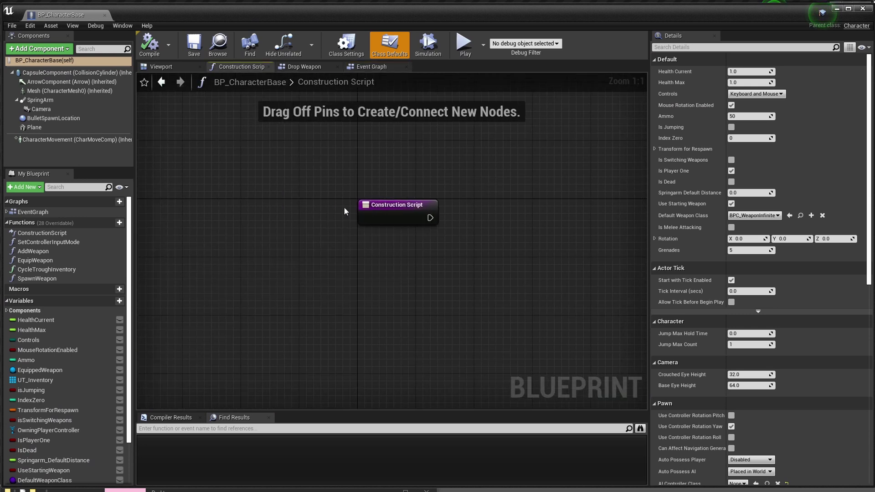
click(39, 49)
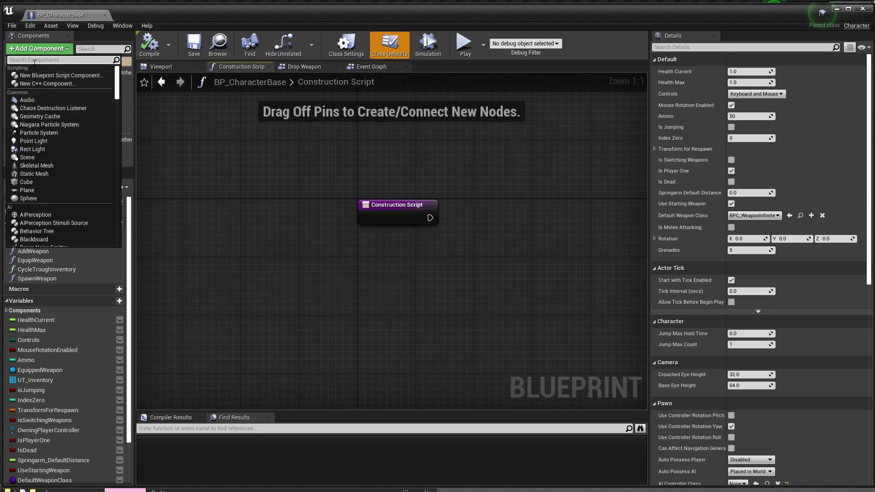
text(trace)
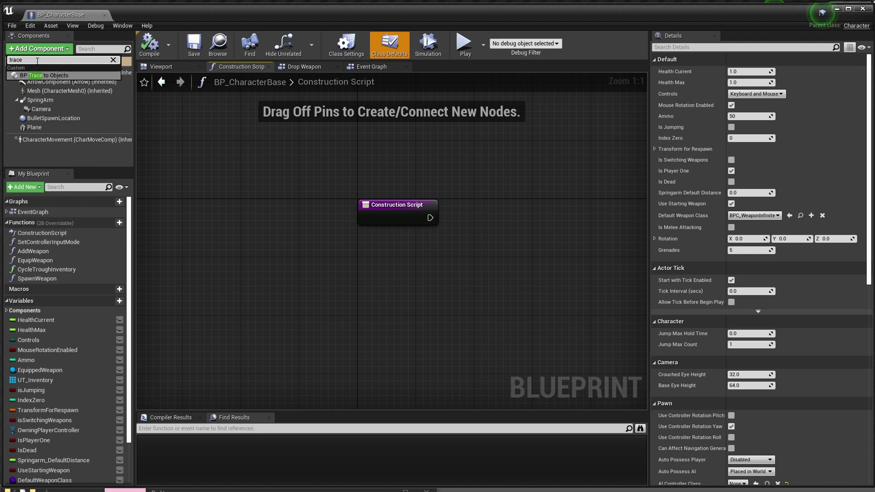
click(20, 76)
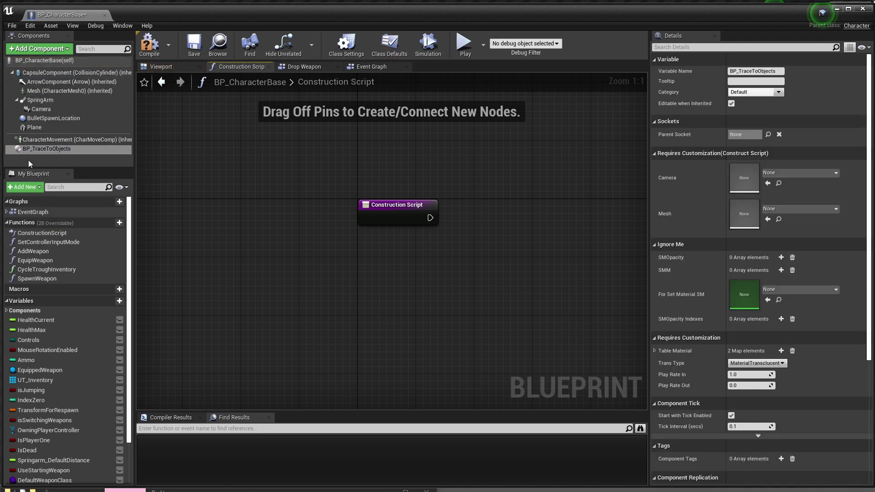
Place a BP_TraceToObjects reference in the Construction Script graph and create a Set Camera node targeting it.
drag(19, 150, 270, 294)
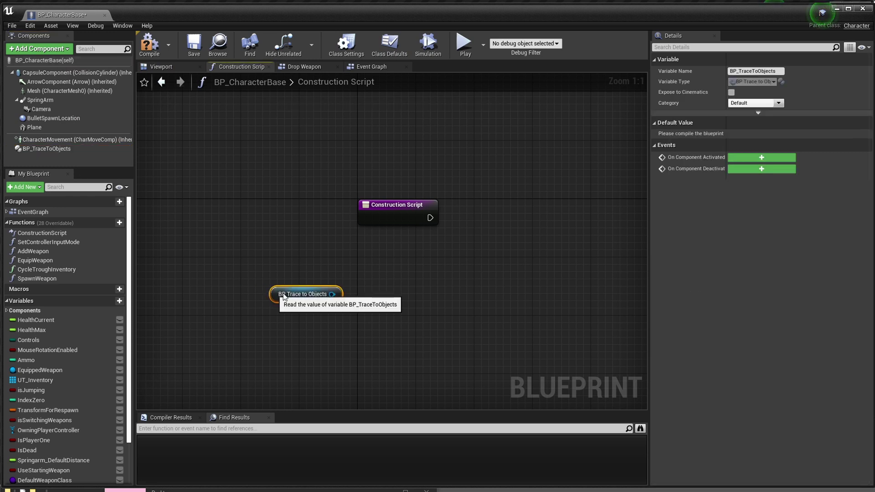
drag(332, 294, 415, 280)
text(setcam)
key(Return)
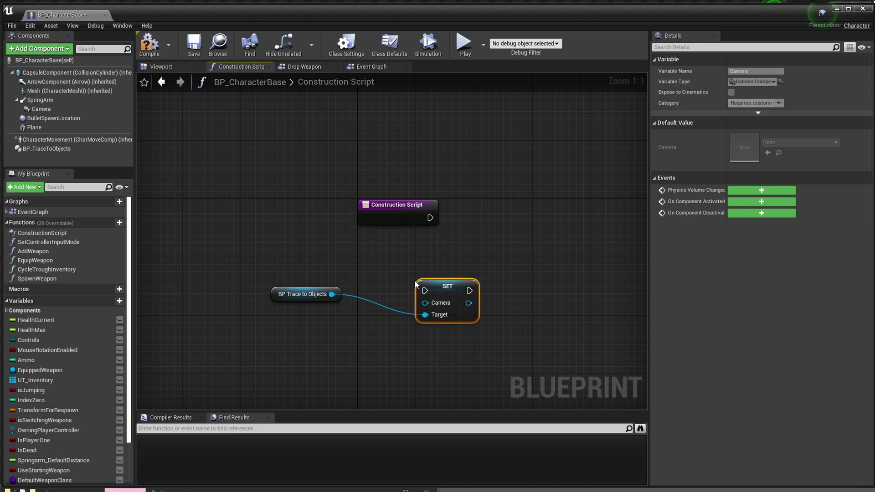
drag(444, 293, 492, 323)
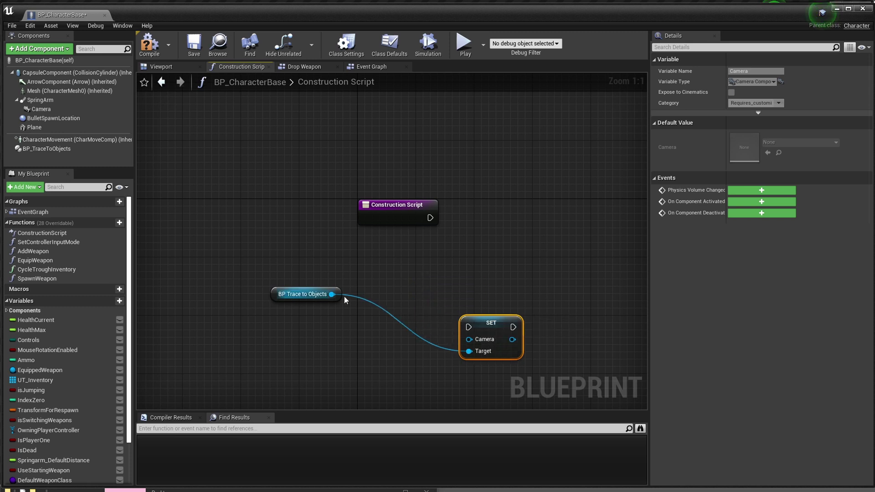
Create a Set Mesh node targeting the BP_TraceToObjects reference and position it ahead of the Set Camera node.
drag(332, 294, 472, 262)
text(setmesh)
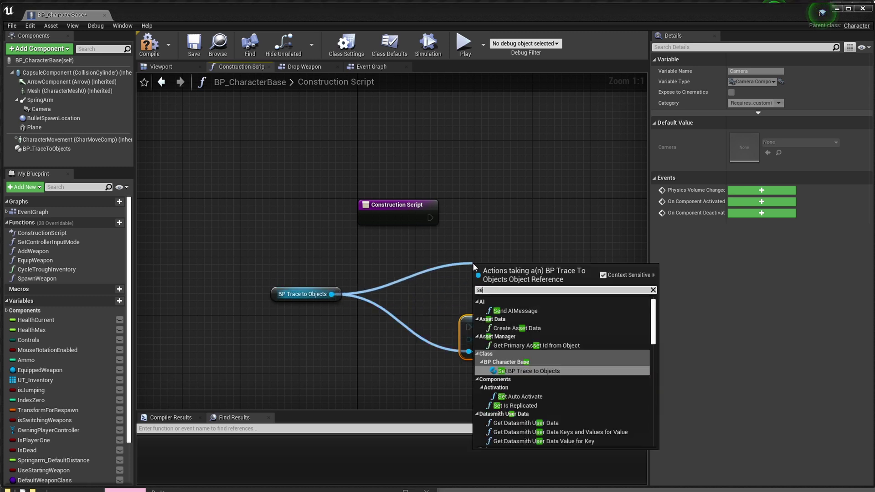
key(Return)
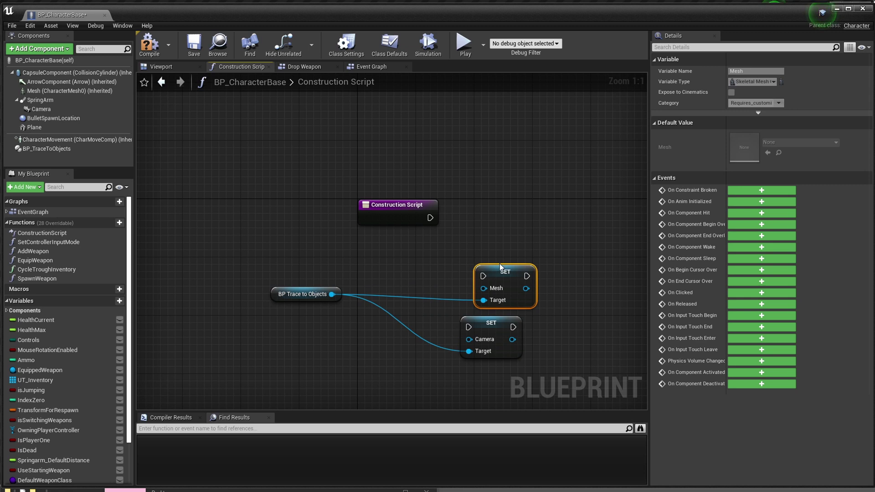
drag(500, 267, 443, 260)
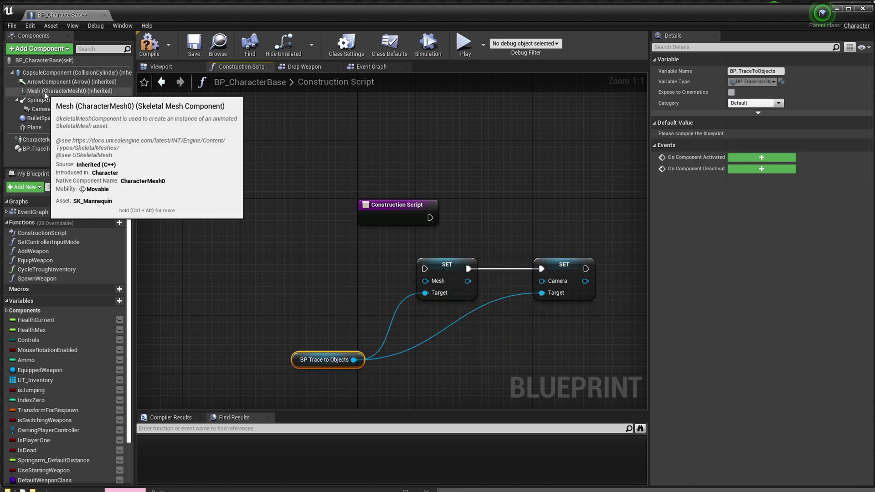
Feed the Mesh and Camera component references into their Set nodes and connect the Construction Script entry to the Set Mesh node.
drag(44, 93, 290, 297)
drag(336, 301, 425, 281)
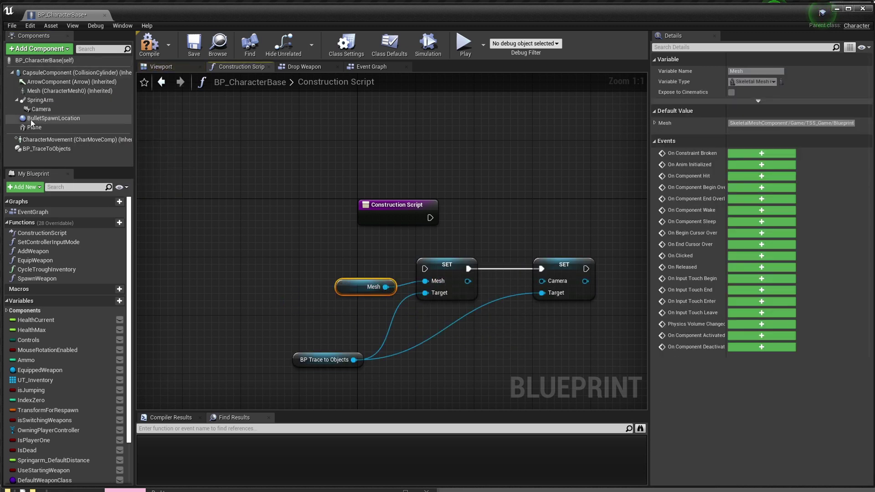
drag(40, 110, 542, 283)
drag(405, 389, 552, 326)
drag(347, 286, 428, 323)
drag(298, 362, 230, 339)
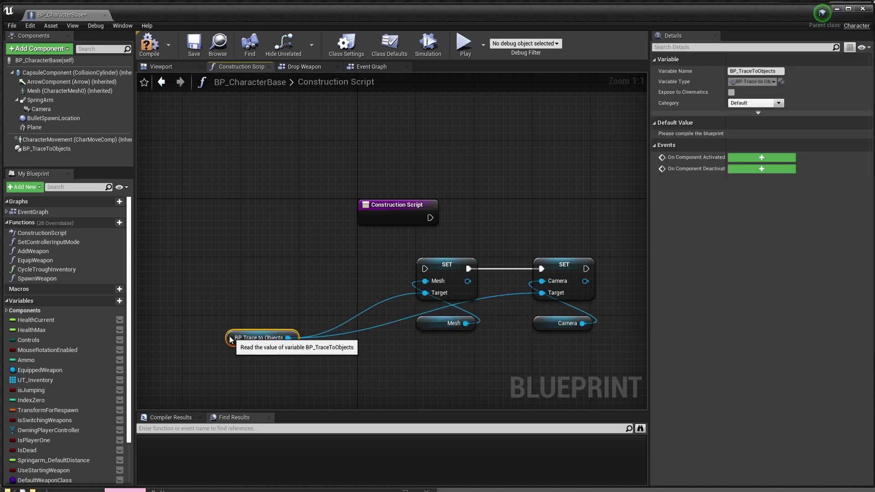
drag(388, 206, 425, 268)
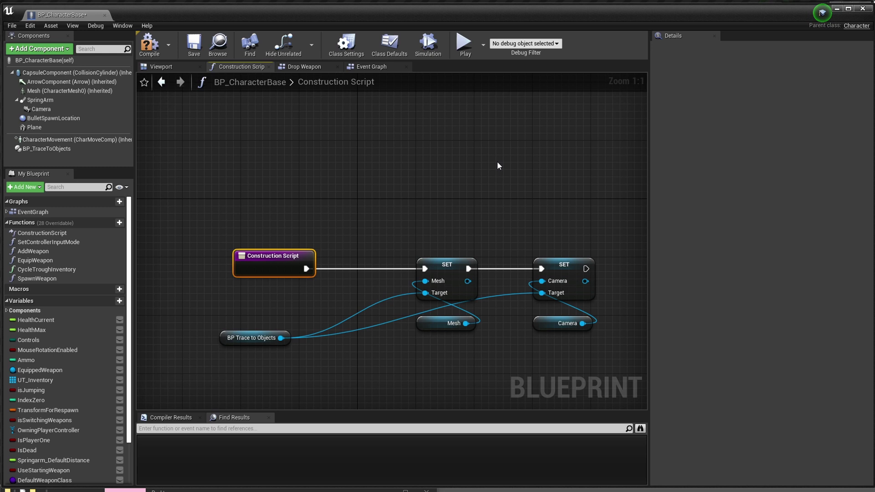
Set the BP_TraceToObjects component's Trans Type to SimpleTransclucent, and compile and close the character blueprint.
click(45, 149)
click(766, 364)
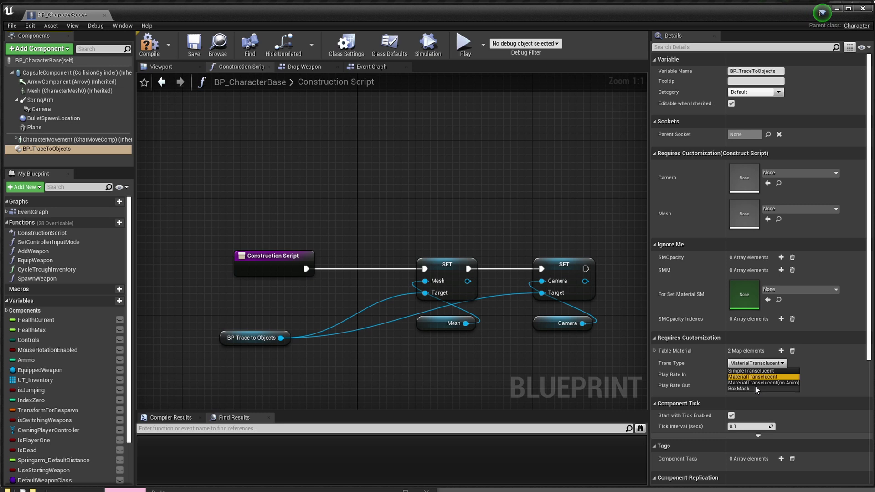
click(751, 371)
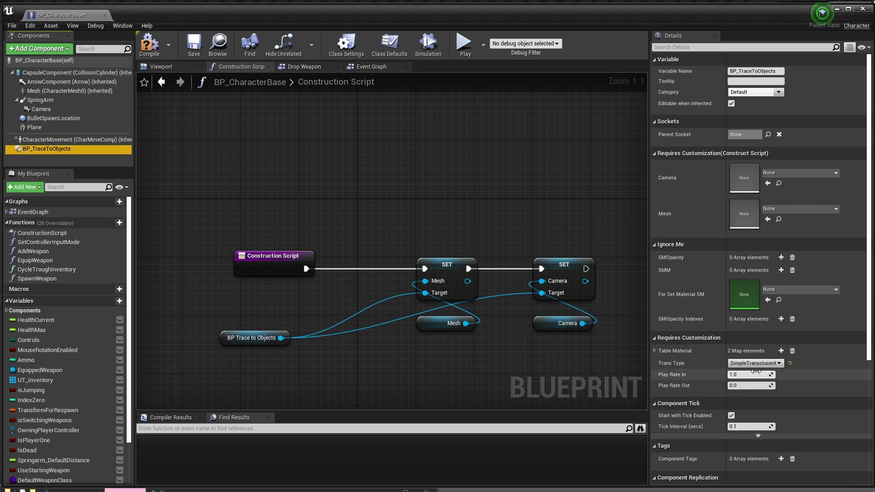
click(140, 34)
click(105, 15)
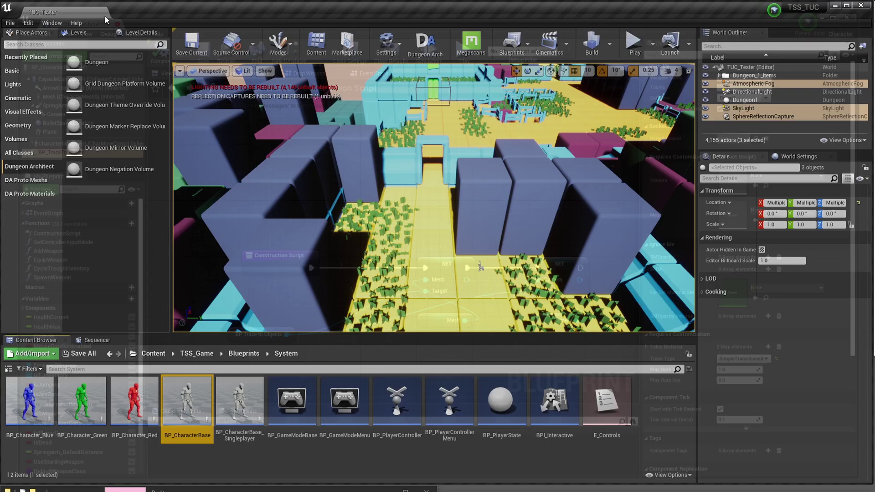
Play-test the level by walking the character through the doorway and behind the adjacent cyan wall.
click(635, 44)
key(w)
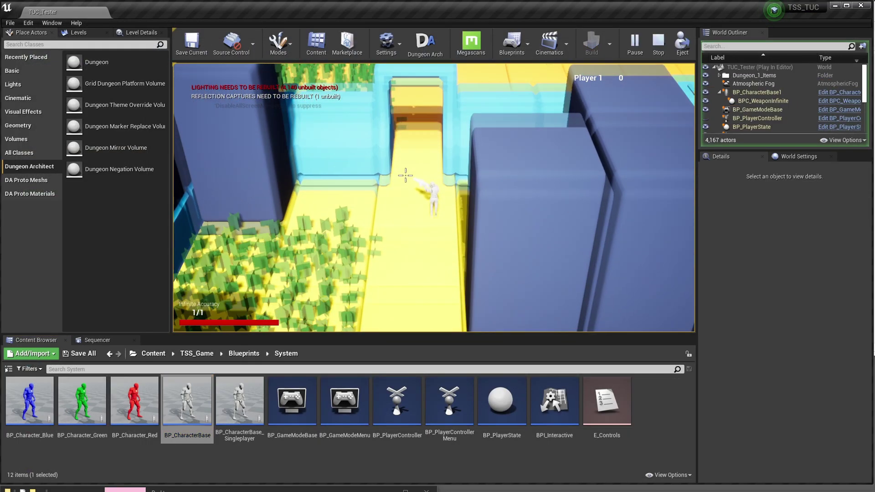
key(d)
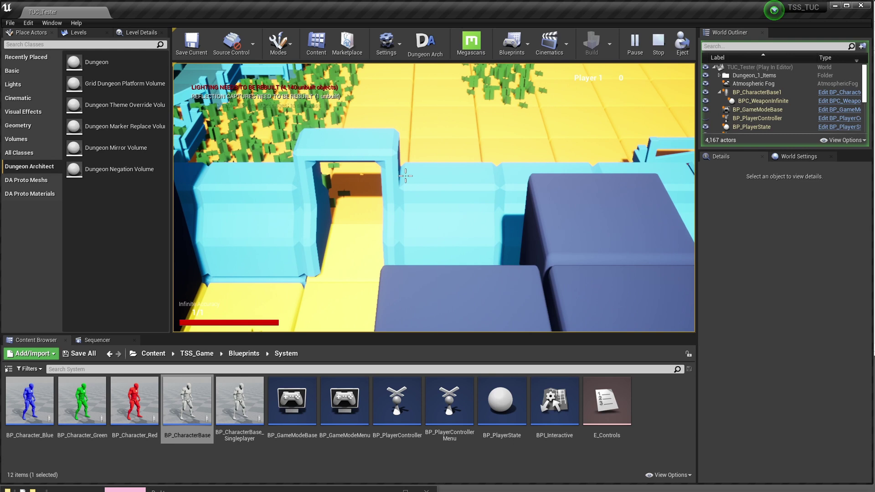
key(a)
key(Escape)
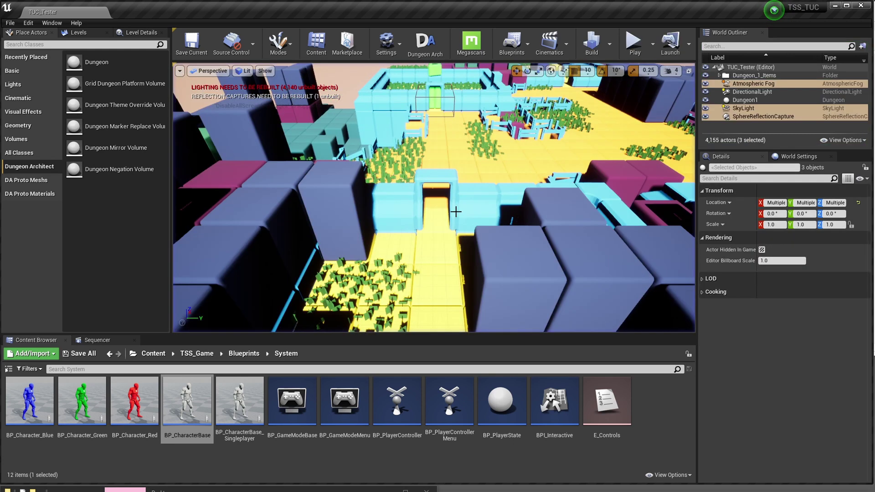
Give the wall tile beside the doorway a Custom collision preset with its Visibility and Camera trace responses set to Overlap.
click(465, 211)
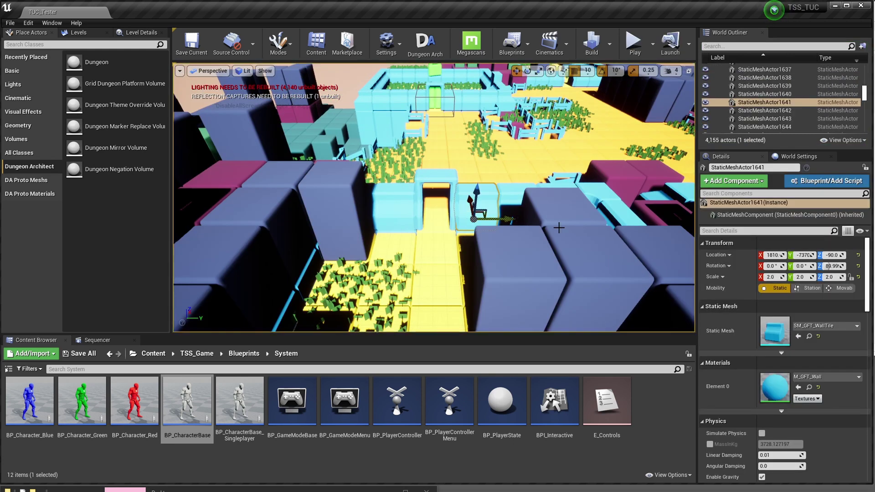
scroll(855, 432, down, 5)
scroll(854, 432, down, 7)
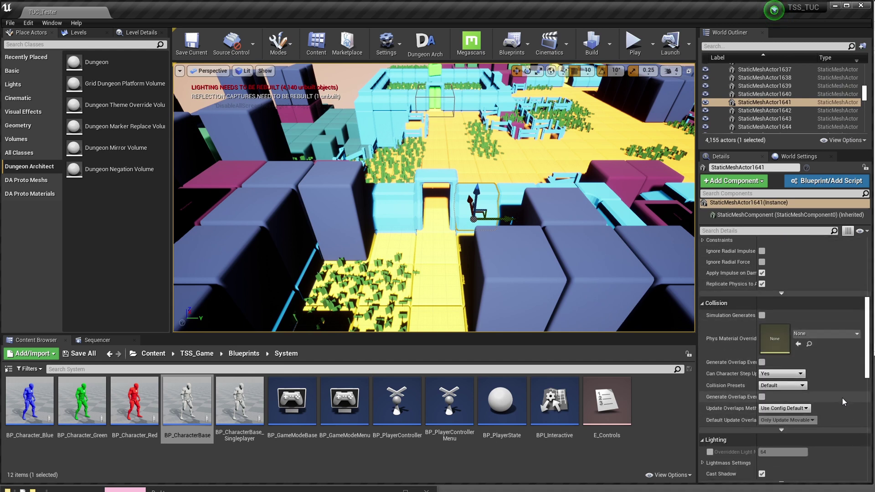
click(800, 387)
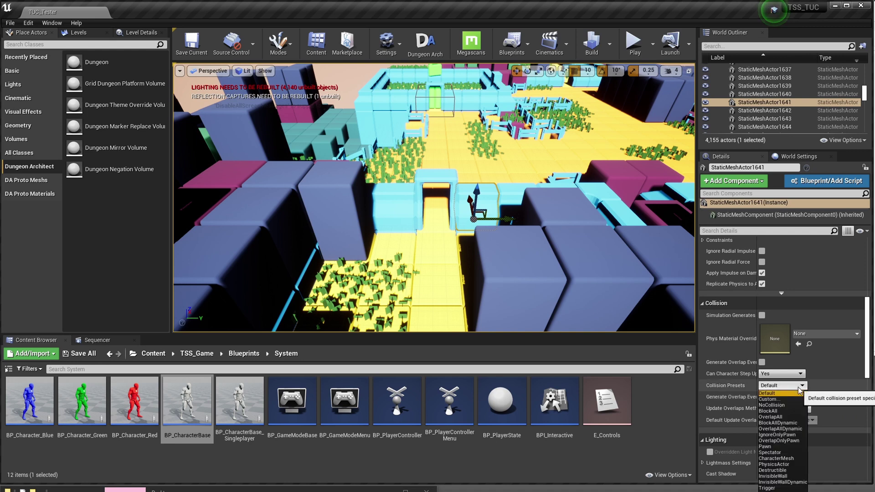
click(774, 401)
scroll(778, 417, down, 2)
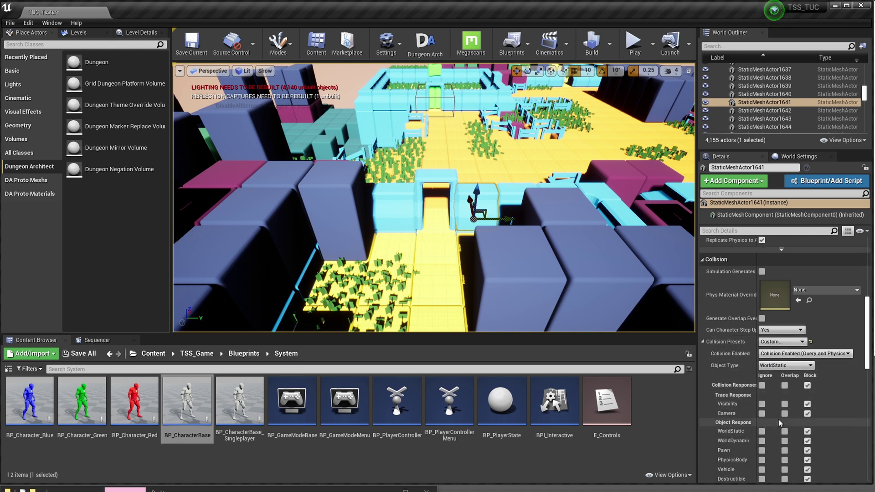
click(785, 403)
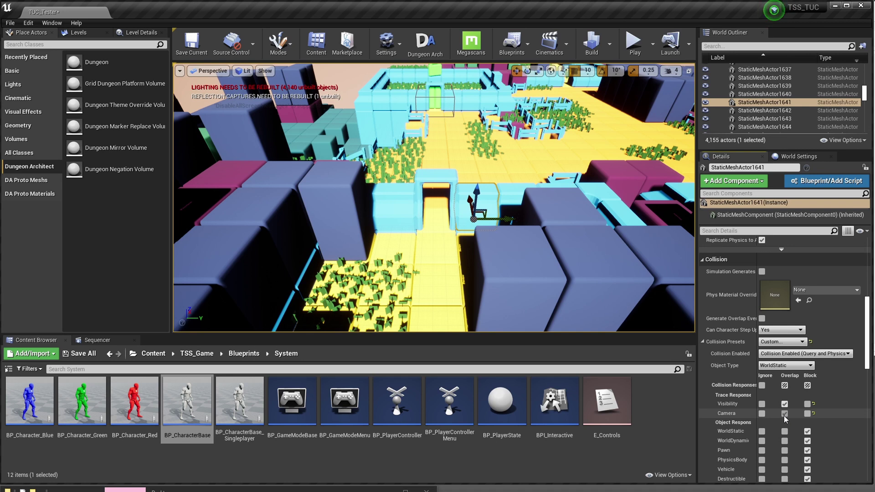
Play-test the level again, moving the character back and forth behind the edited wall tile to check its transparency.
click(639, 54)
key(w)
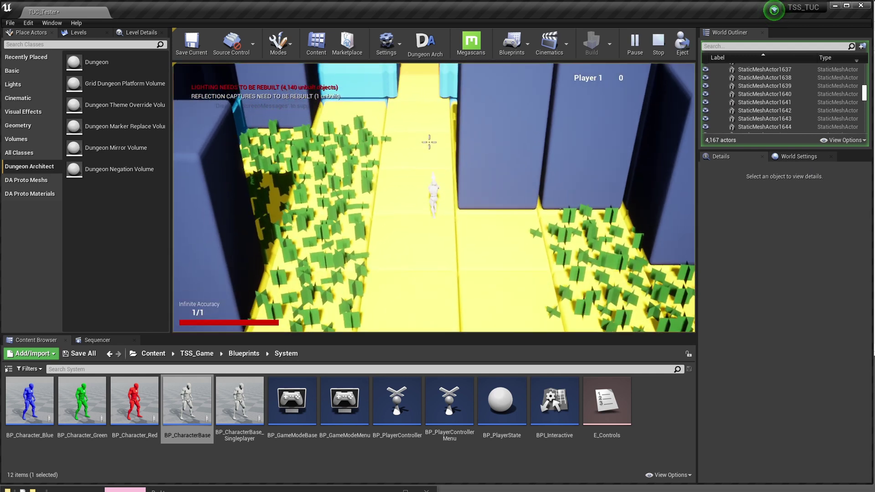
key(w)
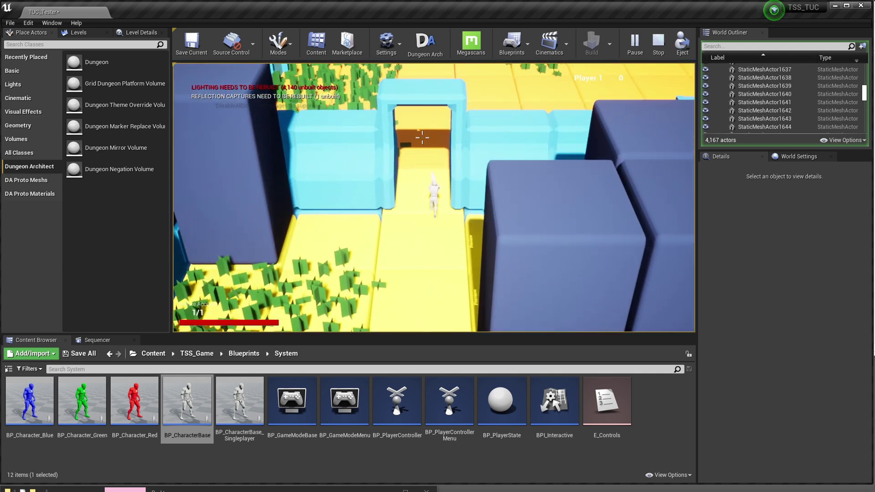
key(w)
key(d)
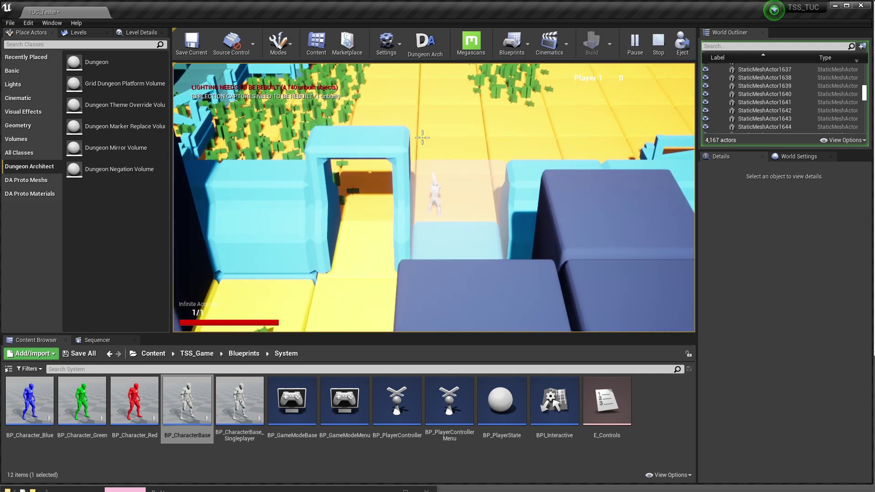
key(a)
key(d)
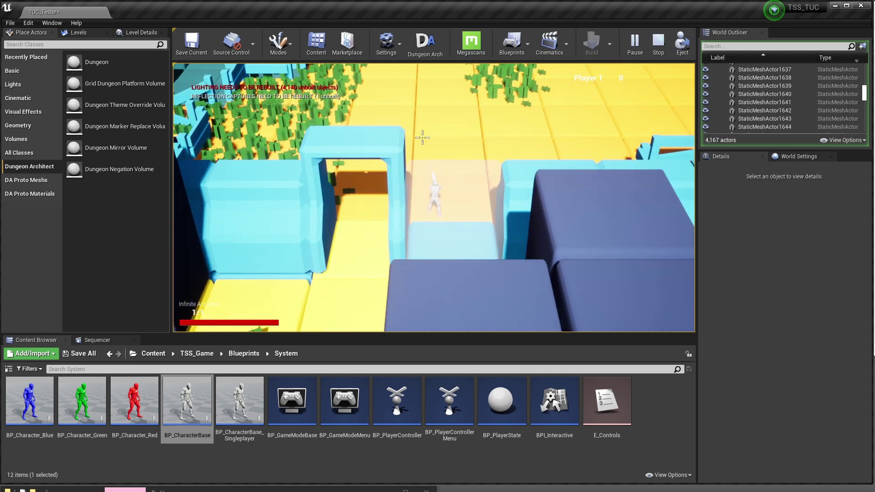
key(d)
key(a)
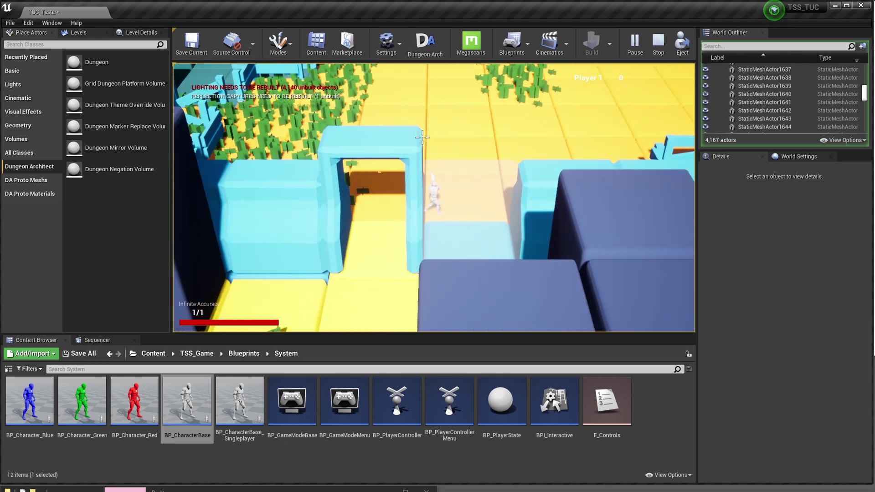
key(a)
key(Escape)
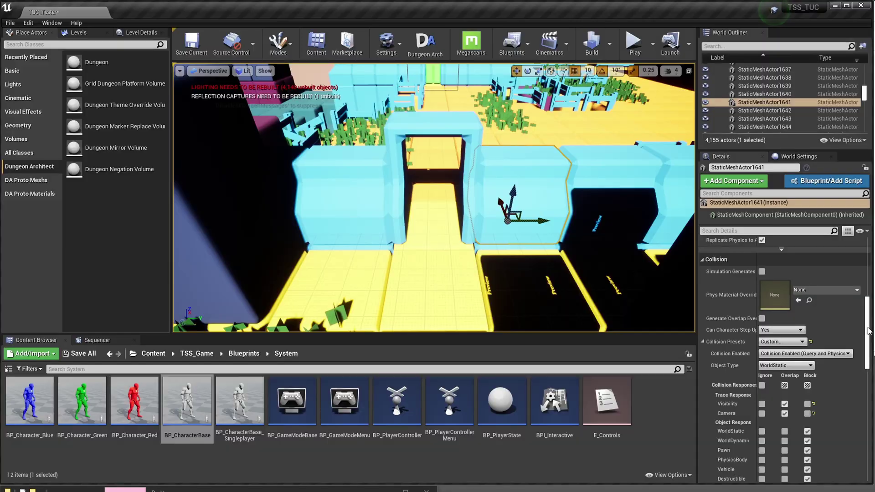
Open the wall tile's M_GFT_Wall material instance and locate its parent material M_GFT_Base among the project assets.
drag(868, 330, 868, 272)
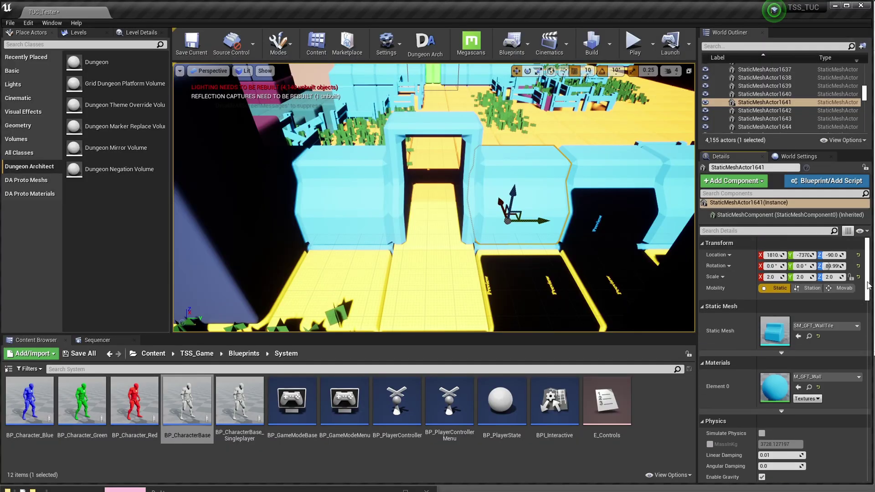
click(810, 388)
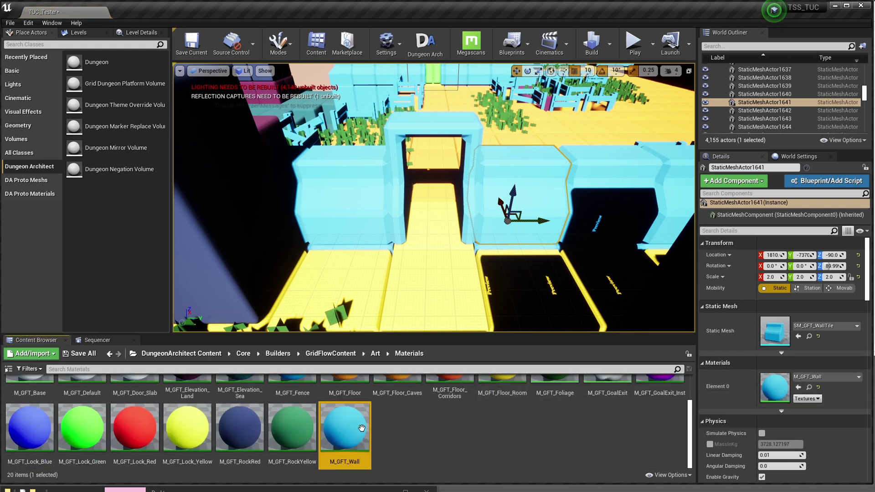
double_click(780, 384)
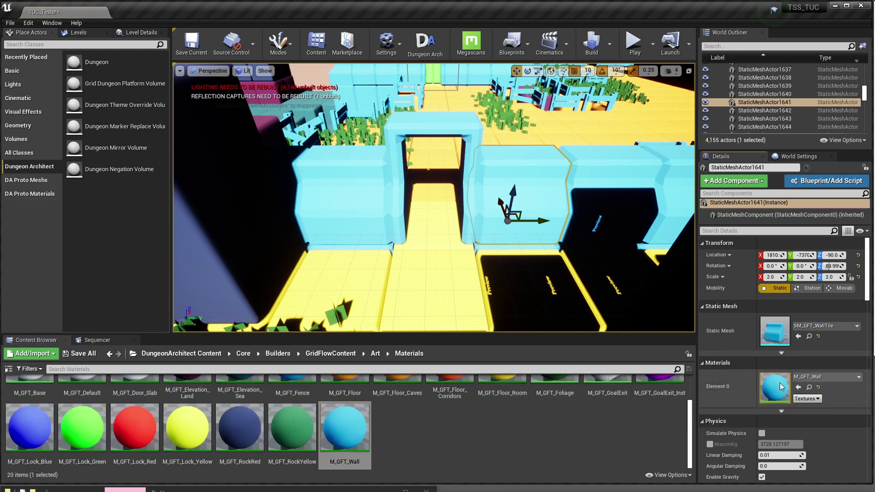
double_click(780, 386)
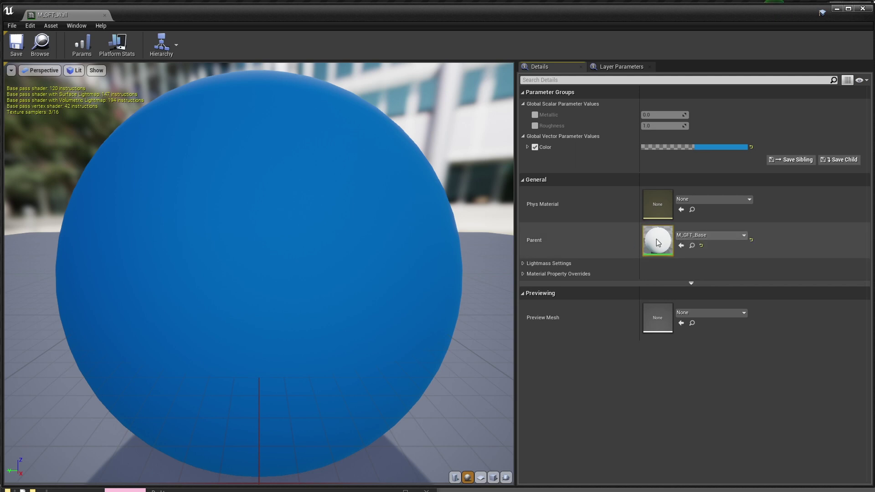
click(692, 246)
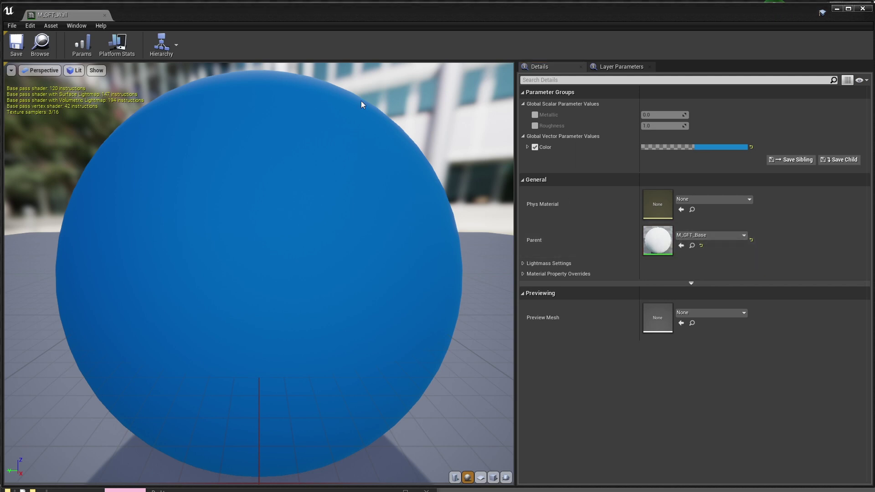
click(105, 16)
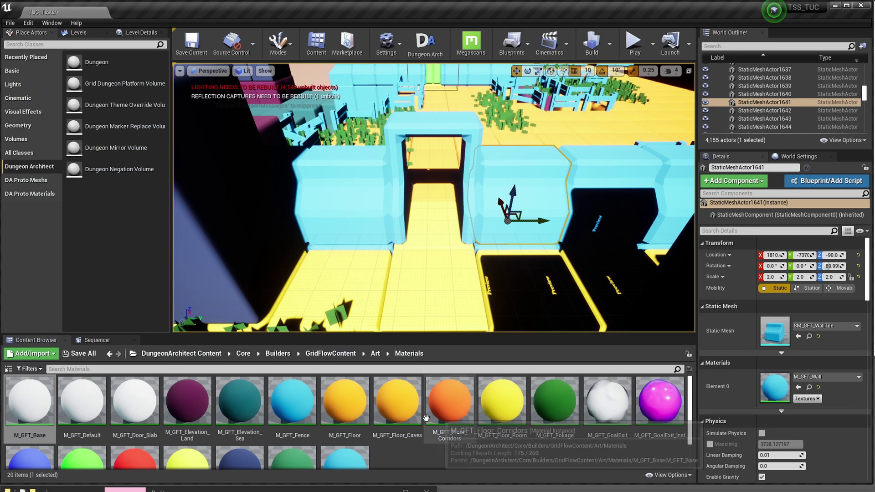
Duplicate the M_GFT_Base material and name the copy M_GFT_Base_Trans.
click(30, 410)
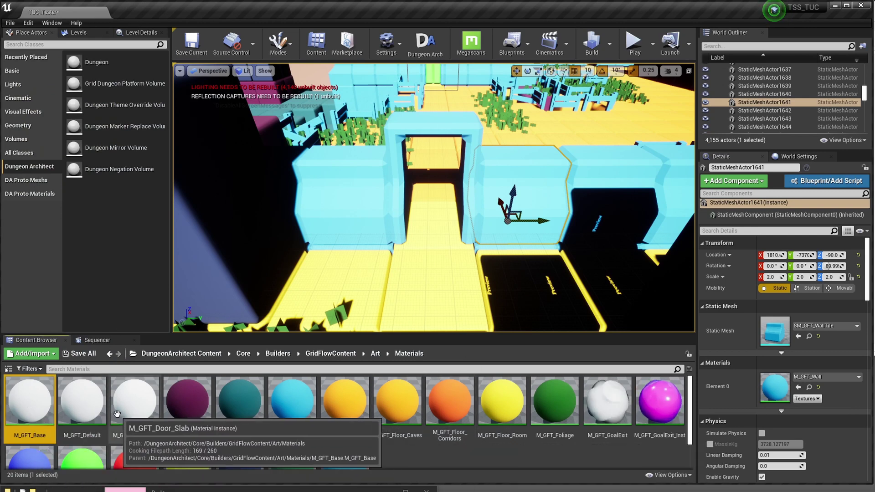
key(ctrl+v)
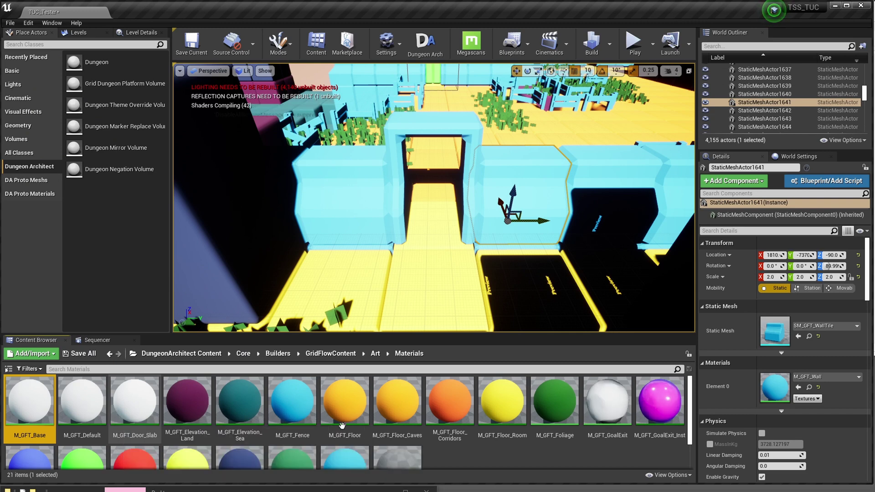
scroll(482, 455, down, 2)
click(403, 458)
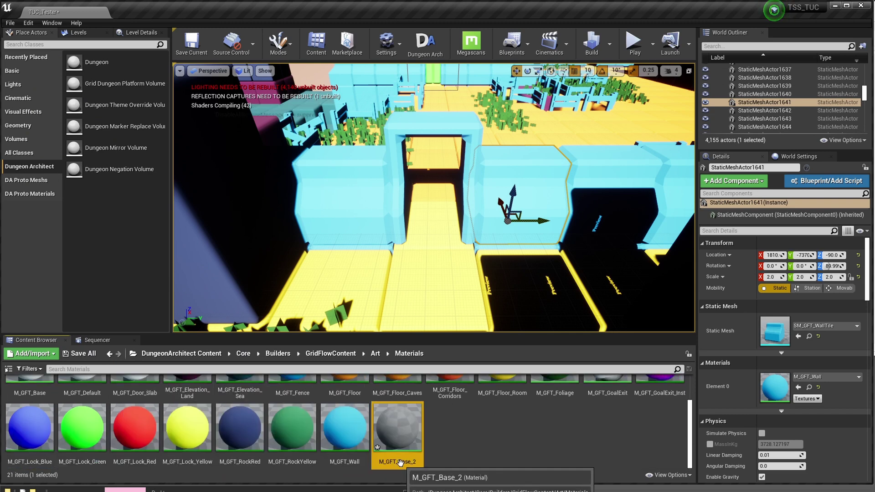
text(M_GFT_Base_Trans)
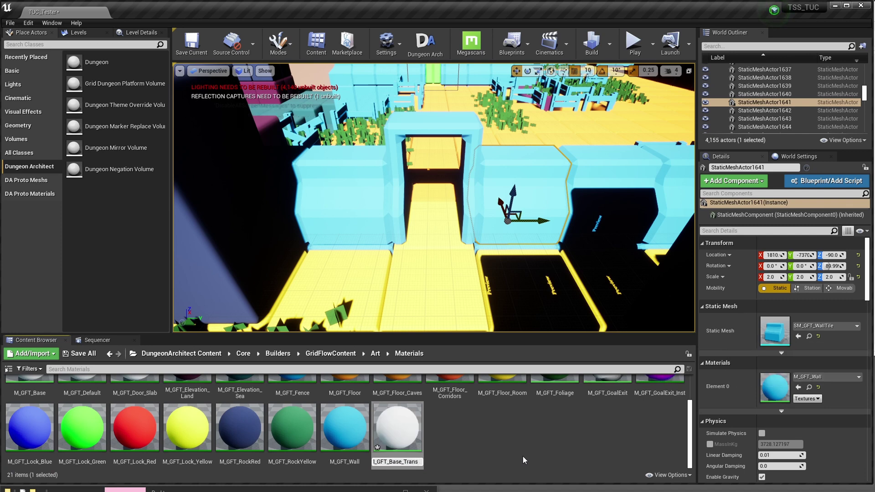
key(Return)
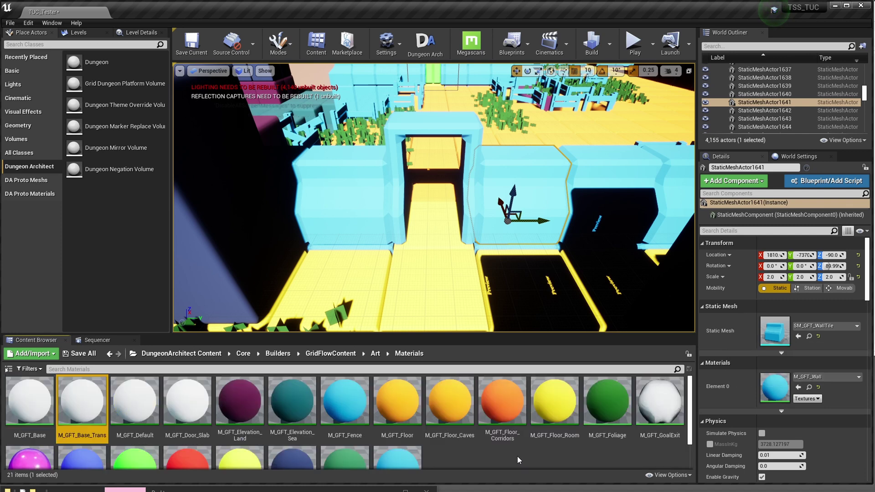
Open the M_GFT_Base_Trans material and add a Constant node with value 0.25 below the Roughness parameter.
double_click(84, 403)
right_drag(179, 331, 327, 293)
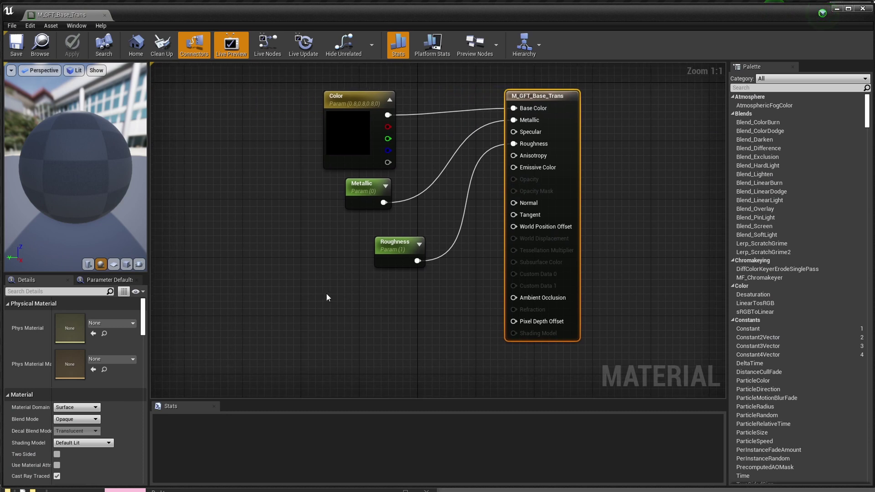
click(333, 308)
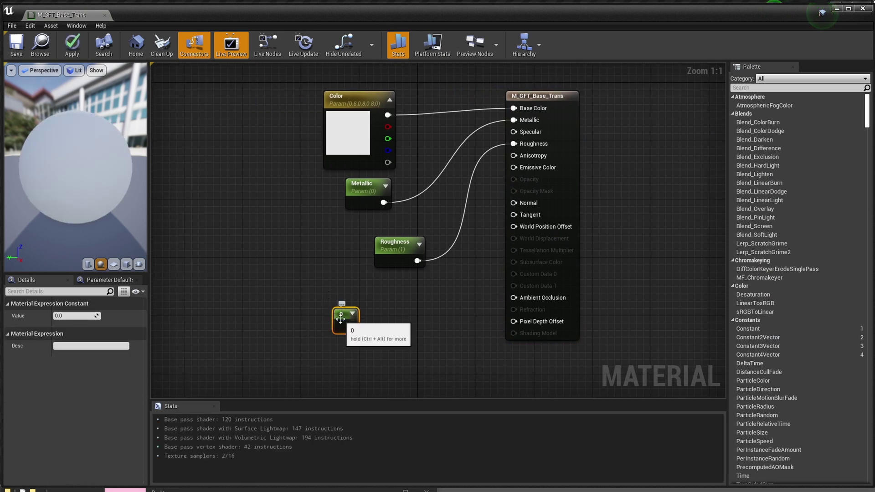
click(81, 317)
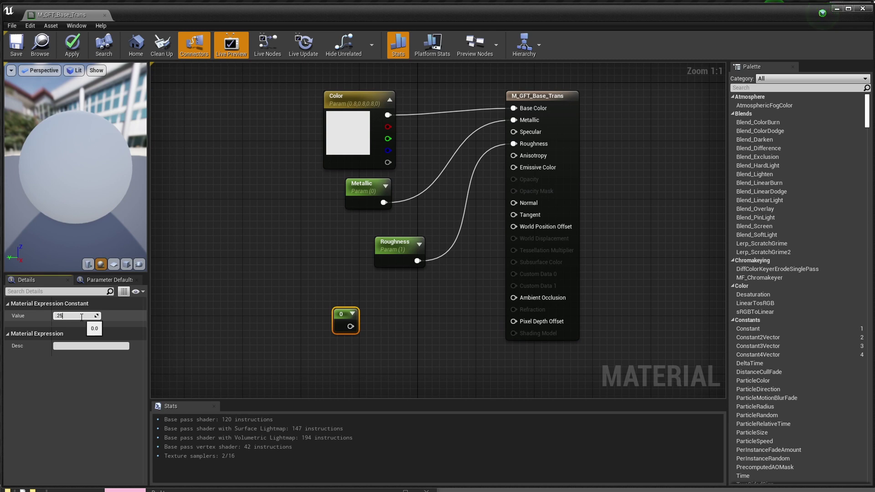
text(.25)
key(Return)
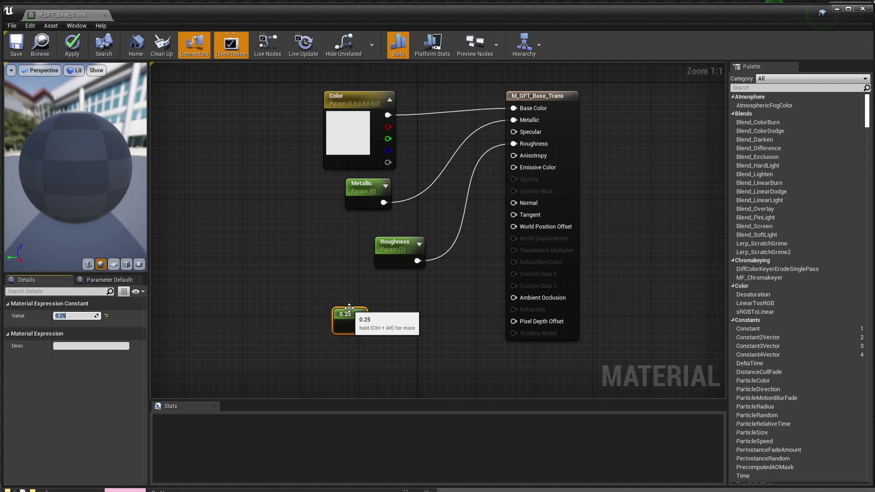
Set the blend mode of the M_GFT_Base_Trans material to Translucent.
click(549, 97)
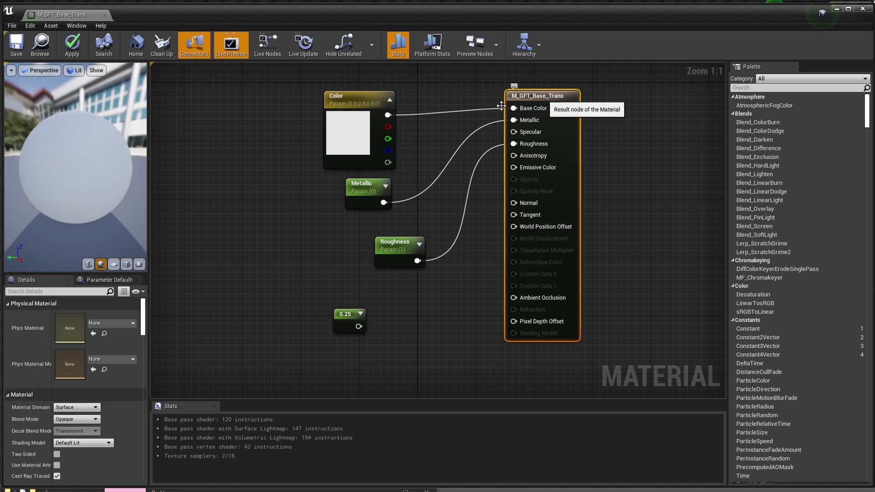
click(76, 419)
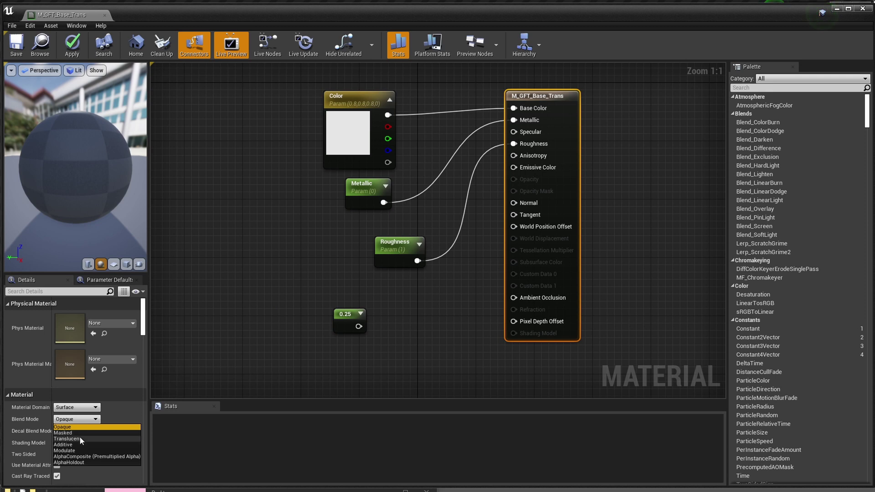
click(84, 438)
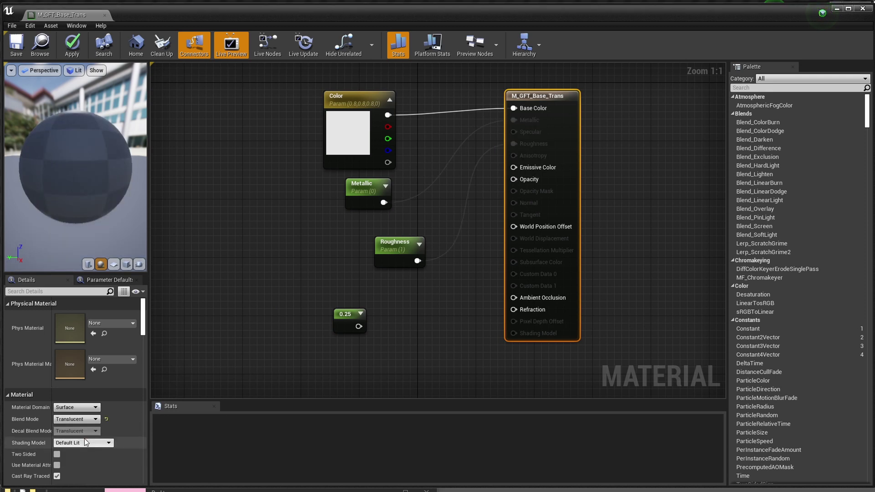
Connect the 0.25 constant to the material's Opacity input, tidy the node beneath Roughness, and apply the changes.
drag(359, 326, 513, 178)
drag(337, 313, 399, 288)
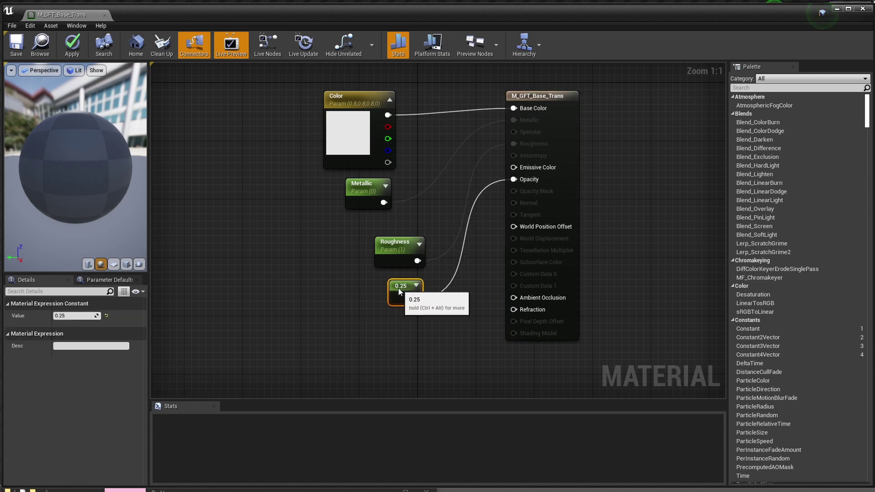
click(449, 331)
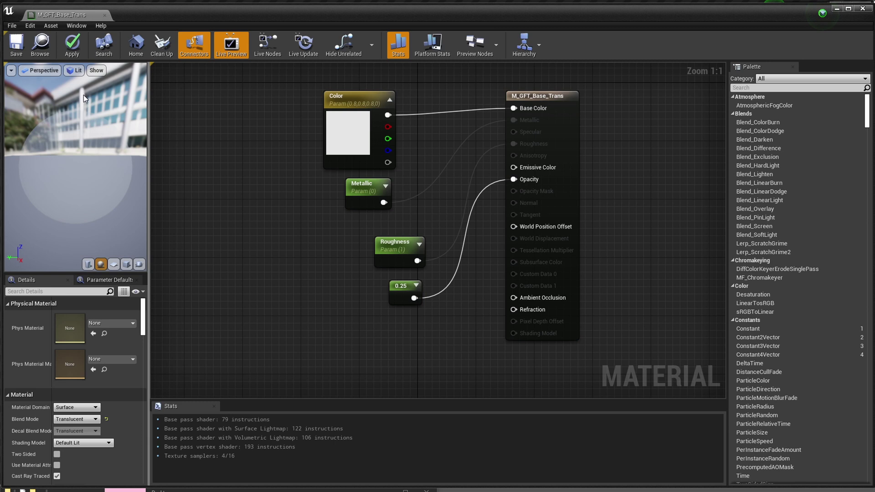
click(71, 51)
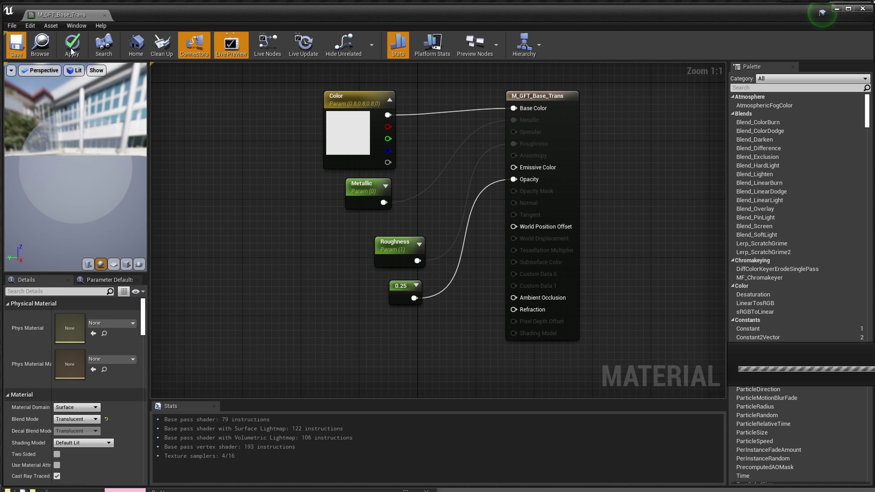
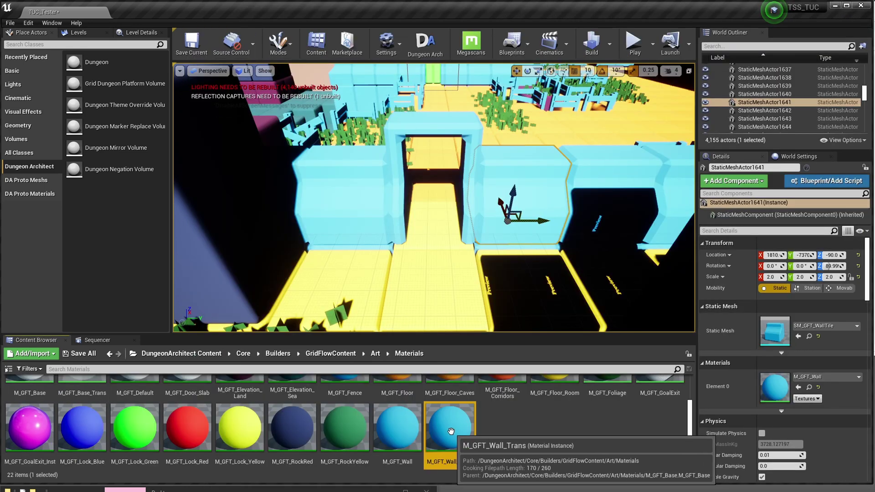
Open the M_GFT_Wall_Trans material instance and set its parent to M_GFT_Base_Trans.
double_click(450, 431)
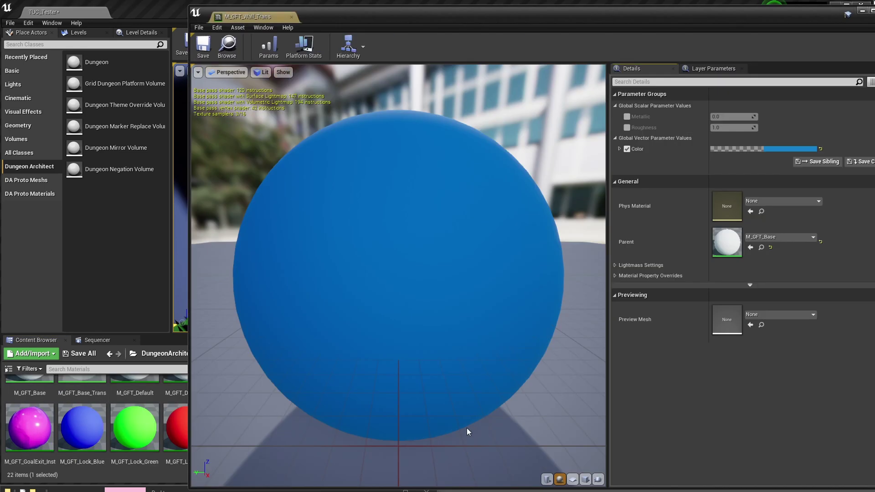
scroll(82, 424, up, 2)
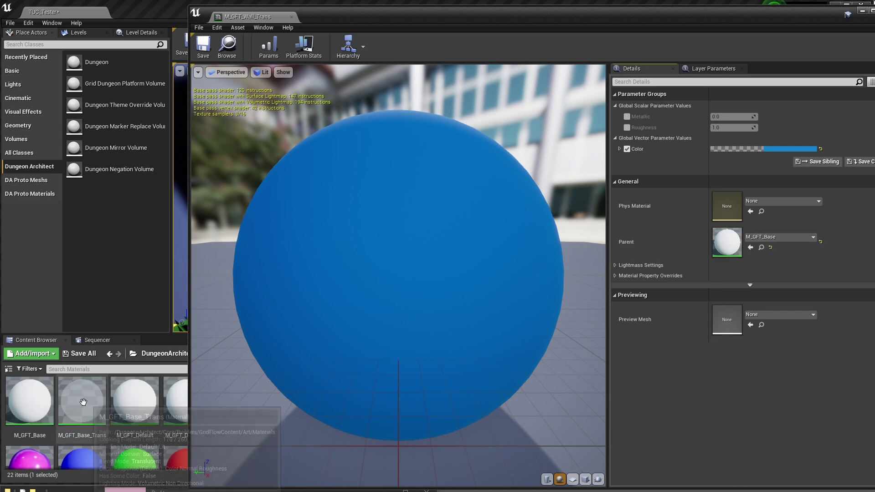
drag(82, 401, 726, 243)
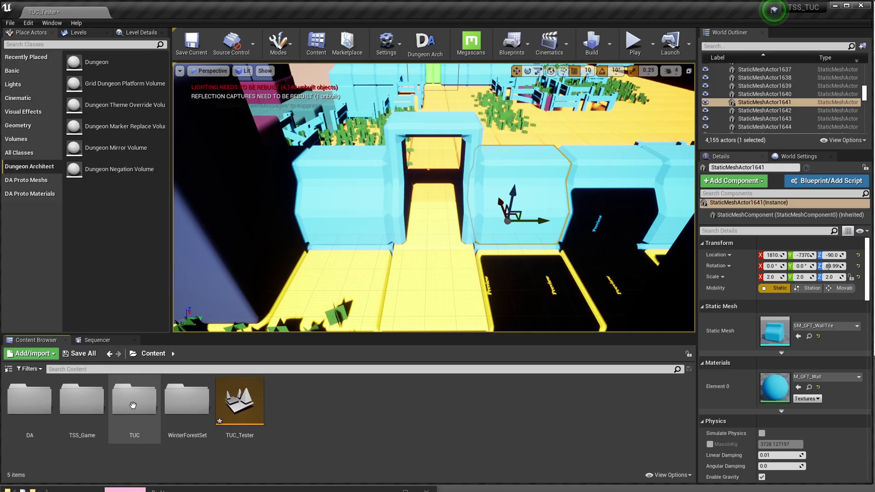
Open the BP_TraceToObjects blueprint from the TUC Blueprints folder and show the default values of its TableMaterial variable.
double_click(133, 399)
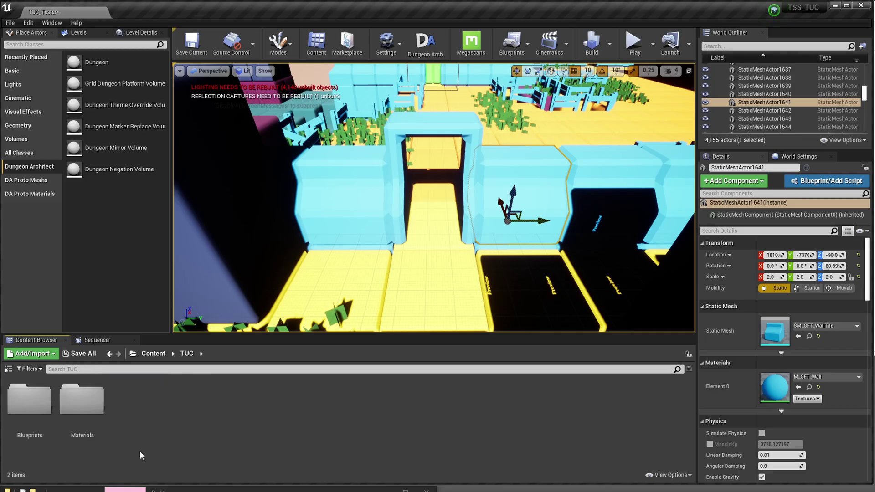
double_click(29, 399)
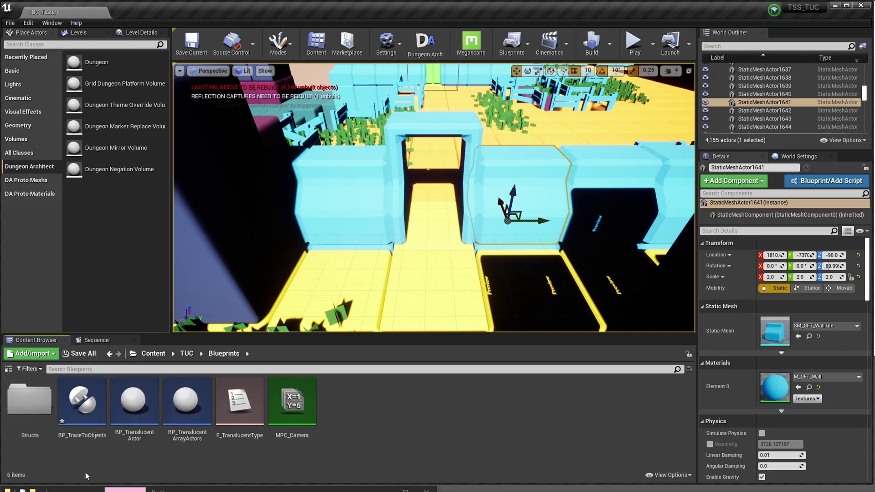
double_click(92, 407)
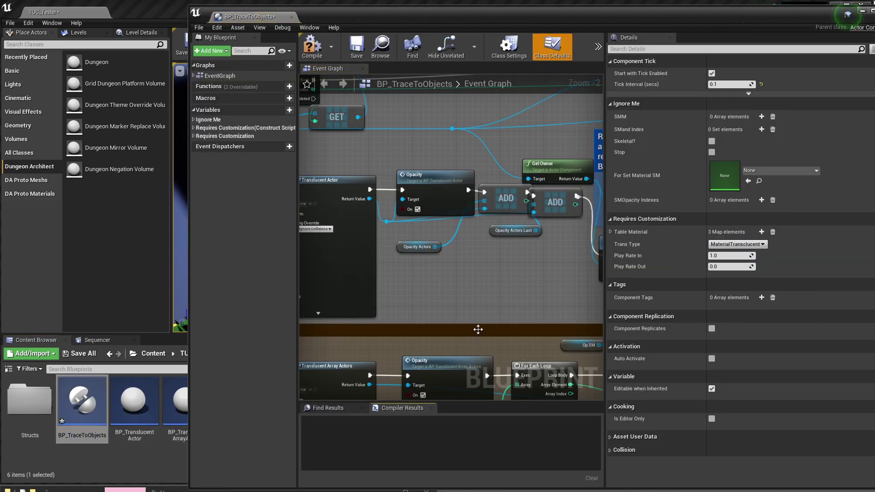
click(195, 136)
click(196, 136)
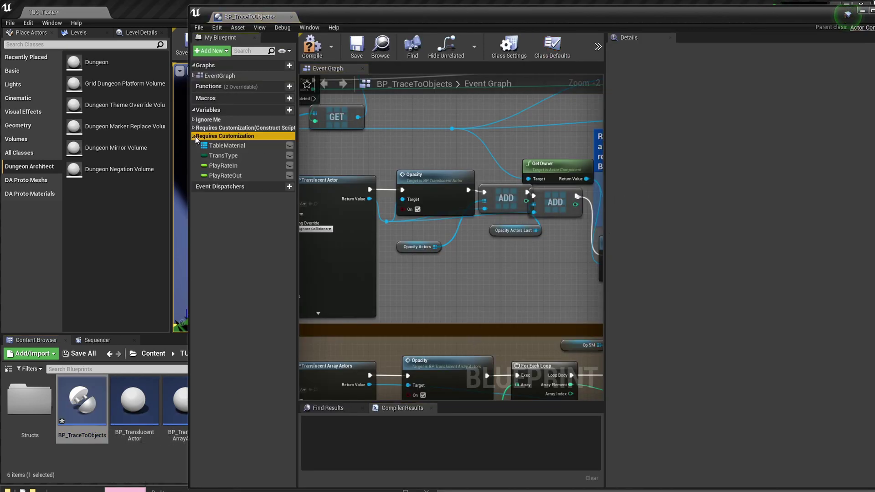
click(216, 146)
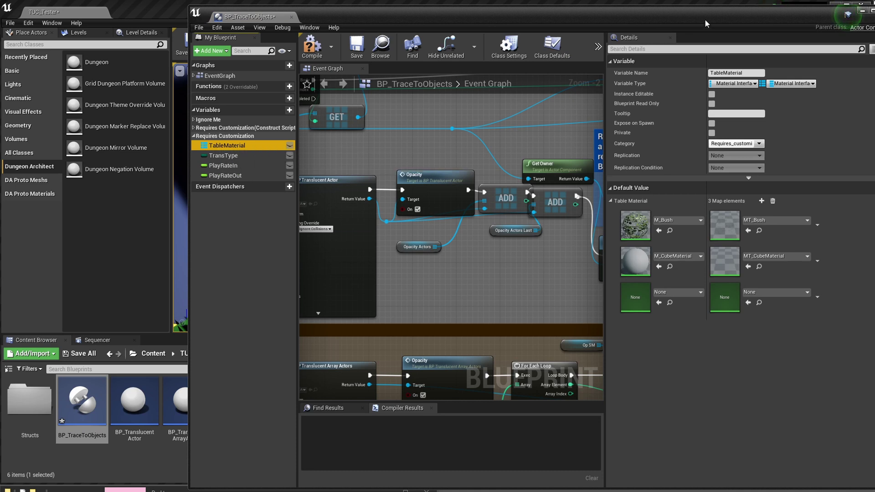
Map M_GFT_Wall to M_GFT_Wall_Trans in the empty Table Material entry, and compile and save the blueprint.
drag(705, 18, 675, 24)
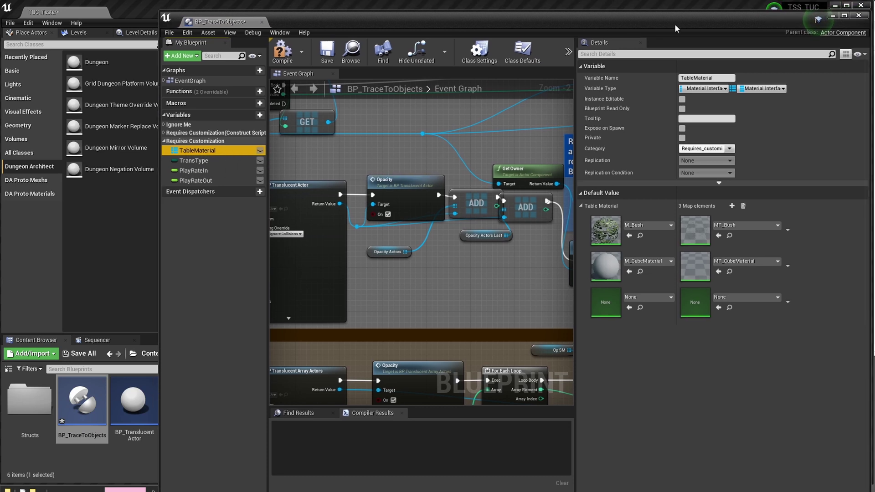
drag(674, 23, 521, 32)
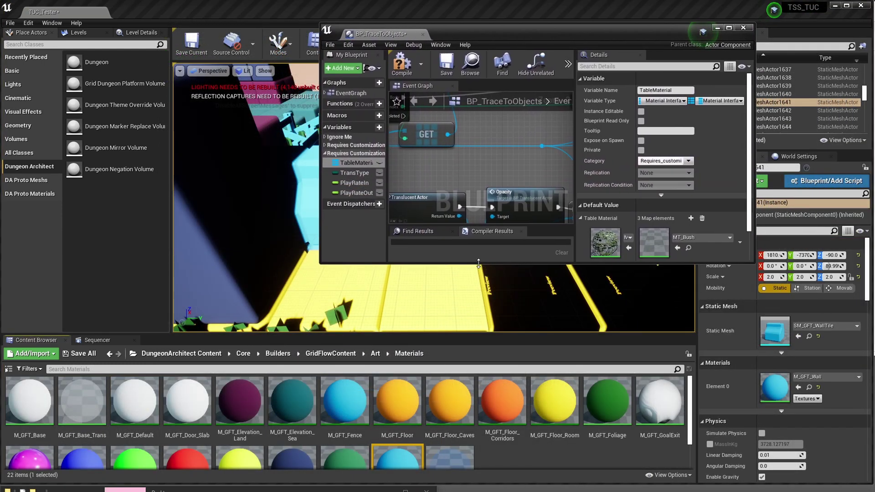
drag(479, 263, 479, 409)
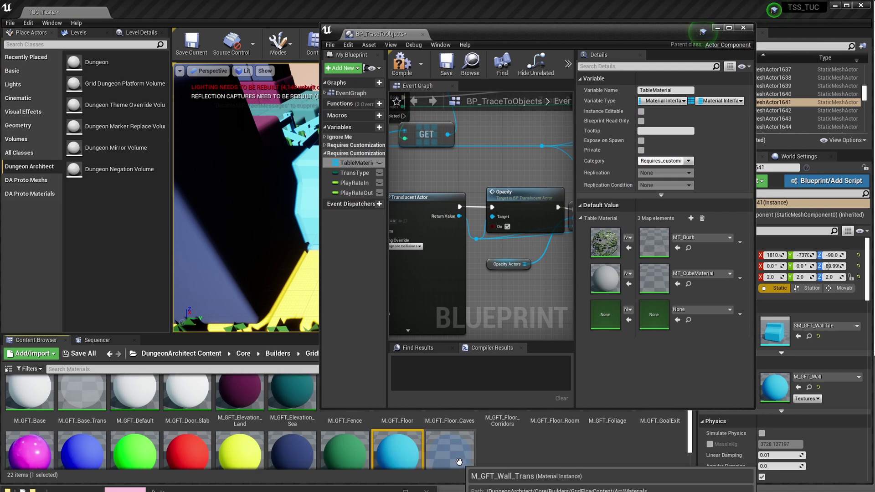
drag(459, 462, 607, 322)
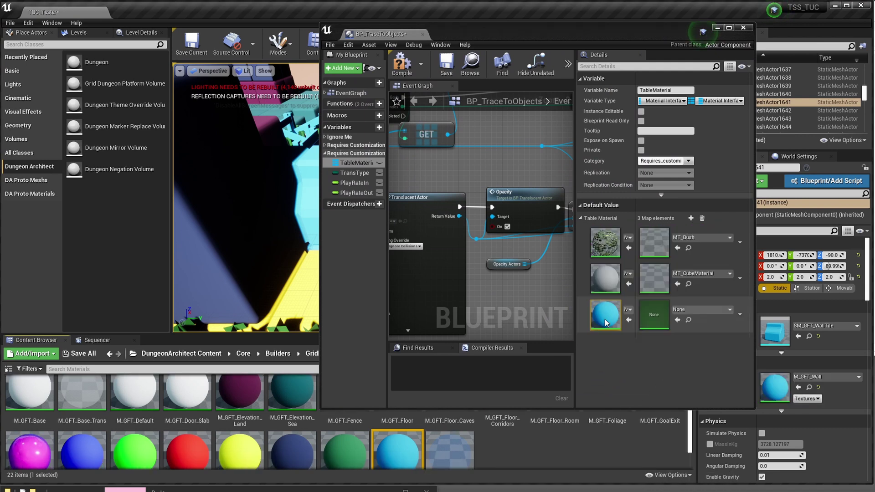
drag(450, 450, 652, 329)
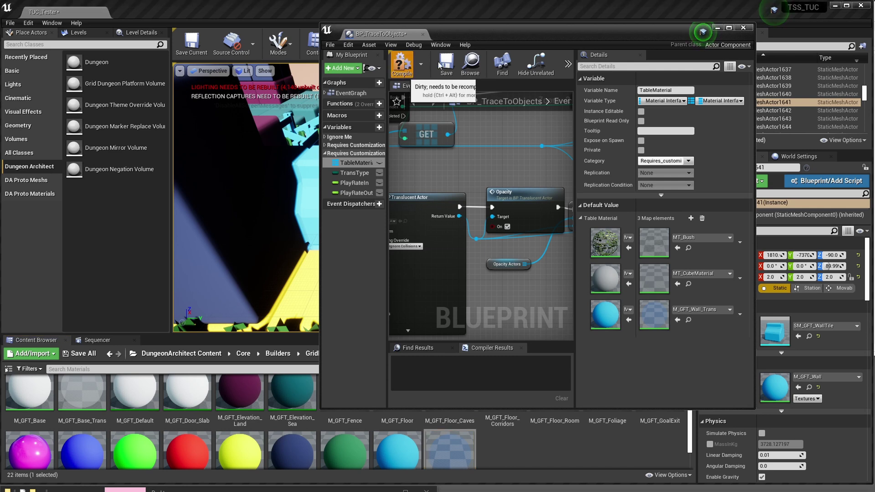
click(402, 64)
click(447, 64)
click(422, 34)
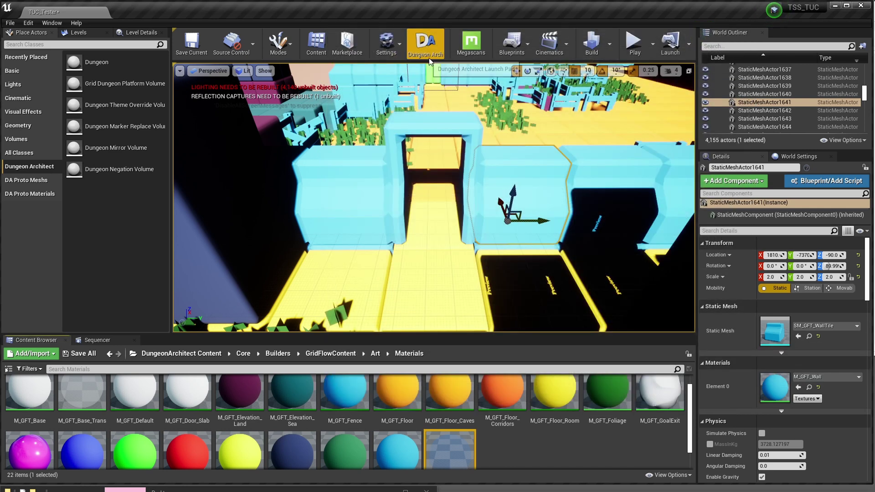
Play-test the level, moving the character through the doorway and behind the adjacent wall tile to check its transparency.
key(alt+p)
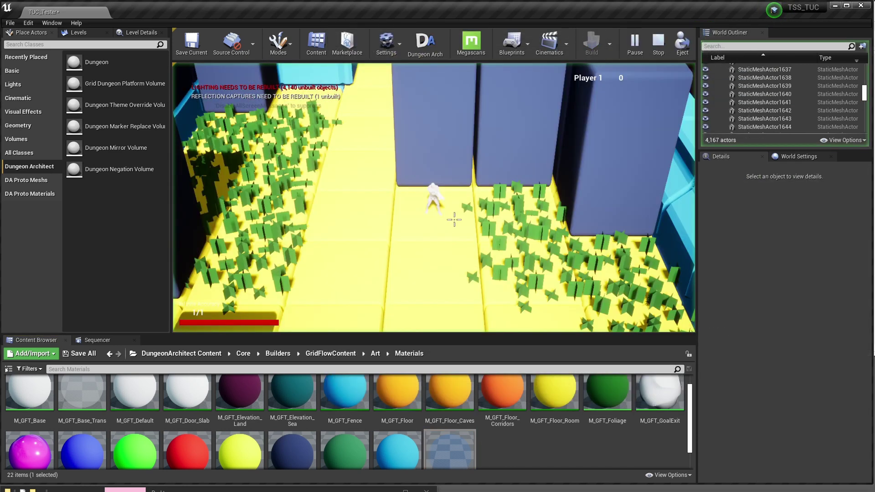
key(w)
key(w)
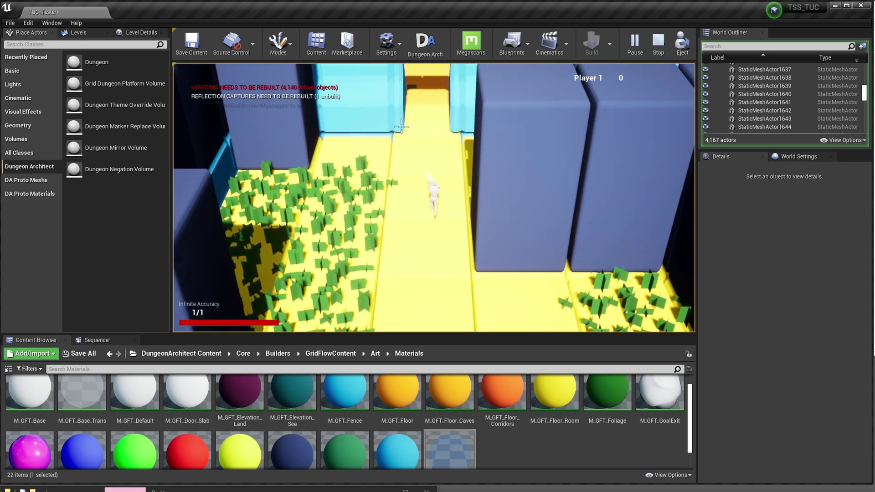
key(w)
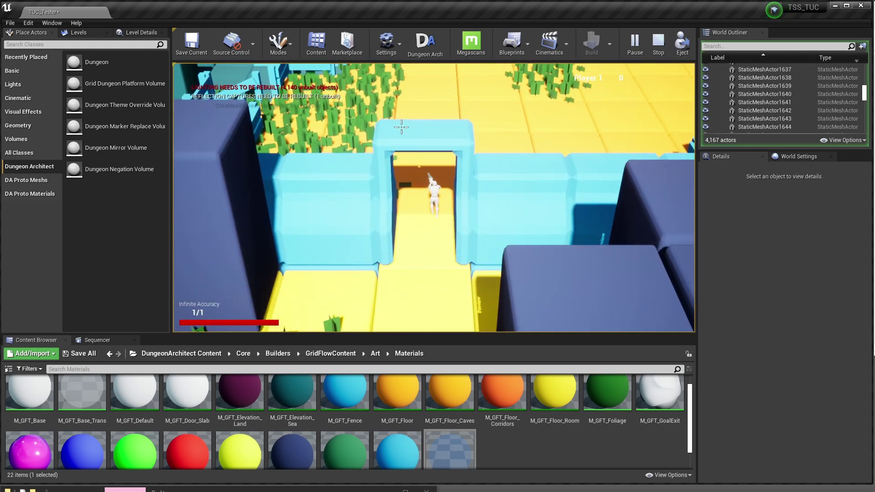
key(d)
key(a)
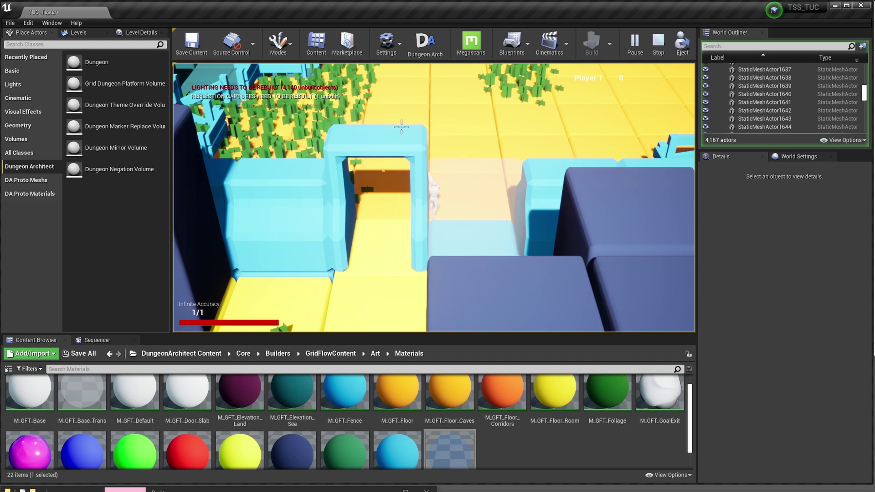
key(d)
key(w)
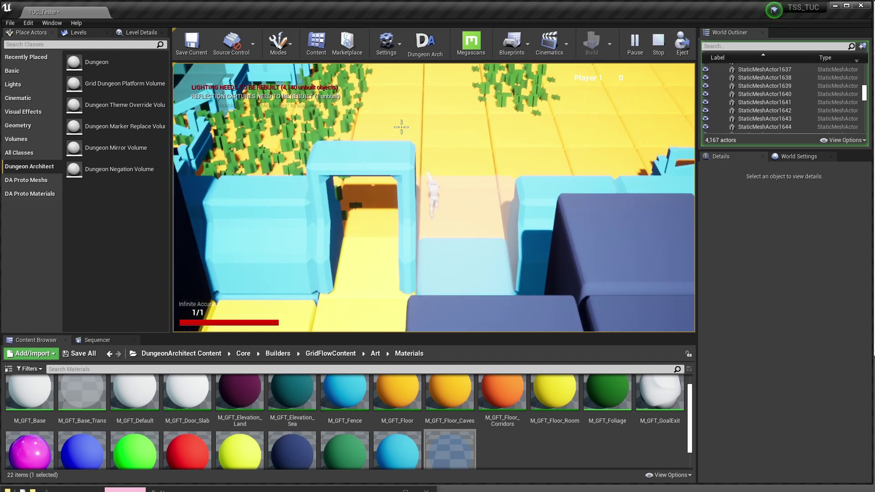
key(a)
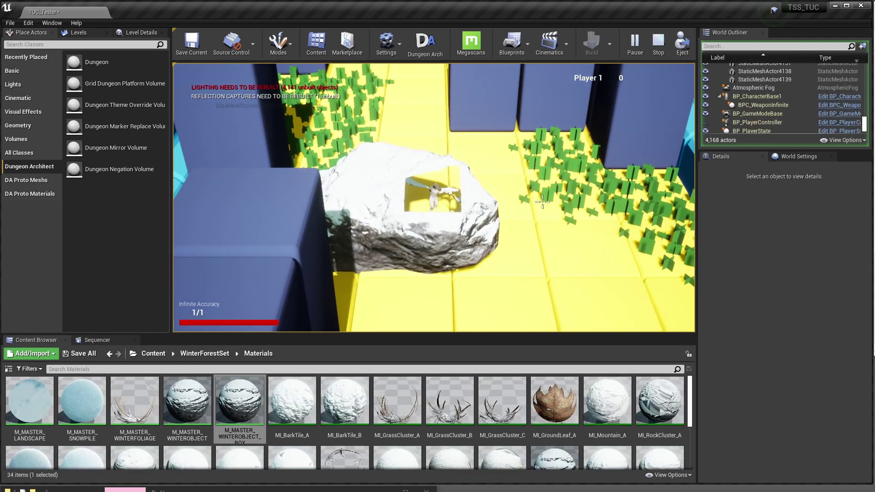
Move the character around and behind the snowy rock in the play-test to check its box-shaped see-through cutout.
key(d)
key(a)
key(w)
key(w)
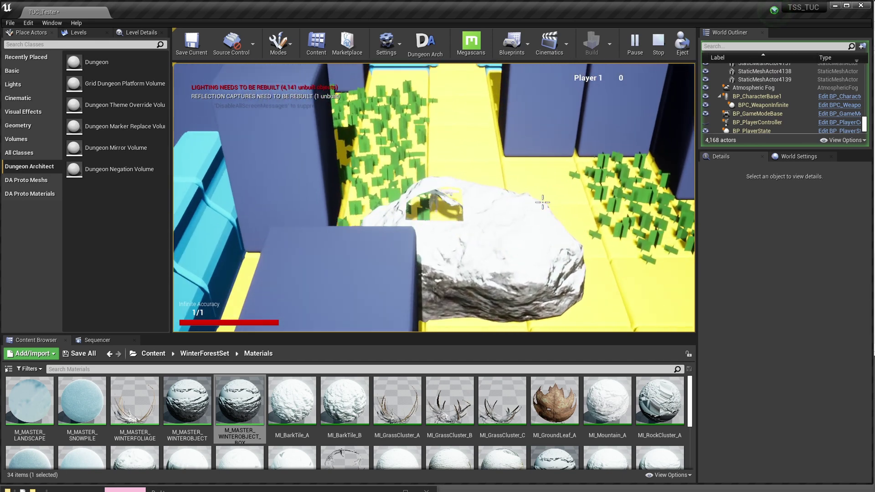
key(d)
key(s)
key(a)
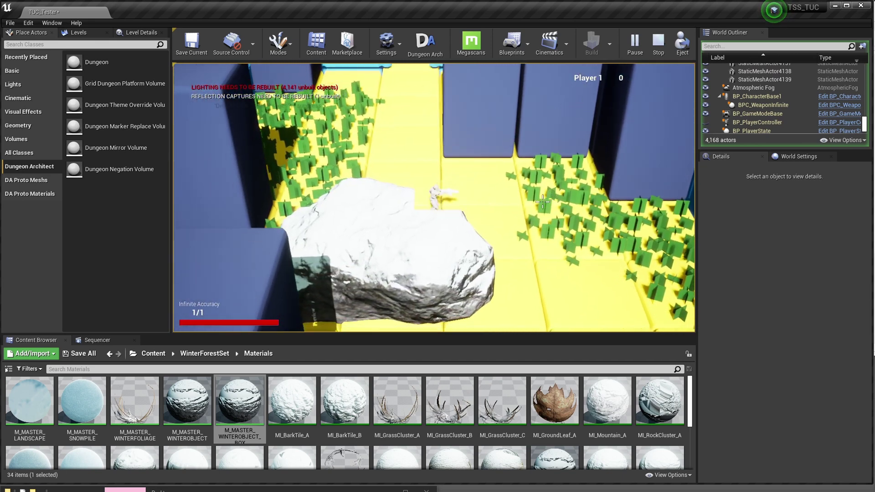
key(a)
key(s)
key(d)
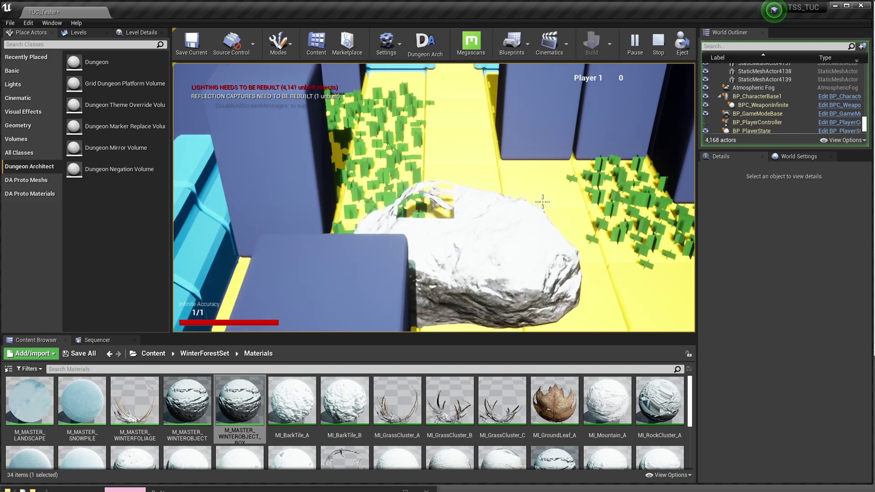
key(s)
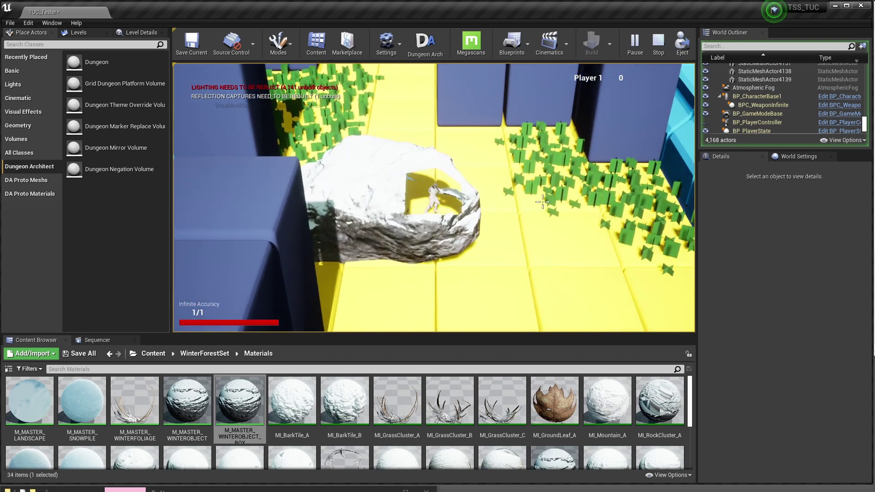
key(w)
key(a)
key(w)
key(d)
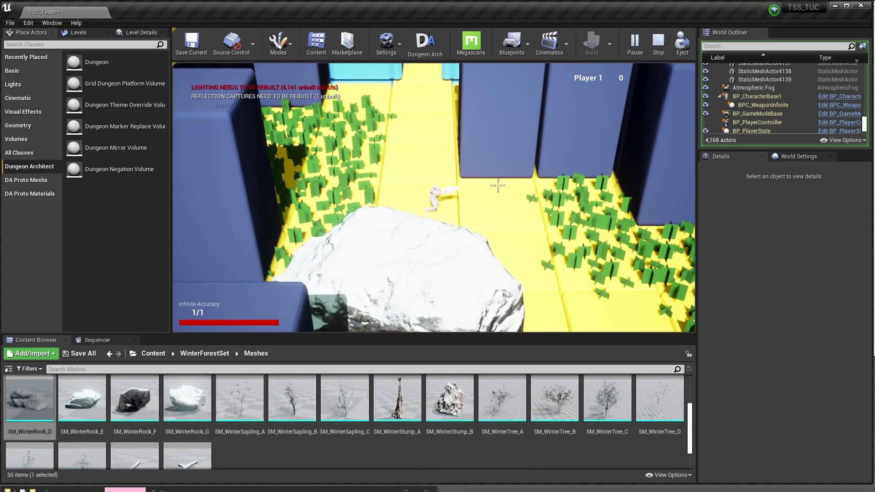
Move the character behind SM_WinterRock_D and back out to check whether it blocks the view, and end the play-test.
key(s)
key(a)
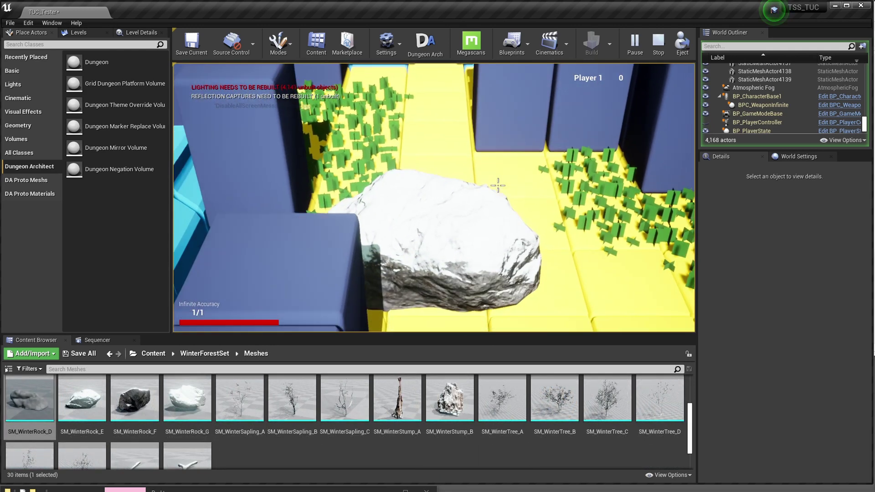
key(w)
key(d)
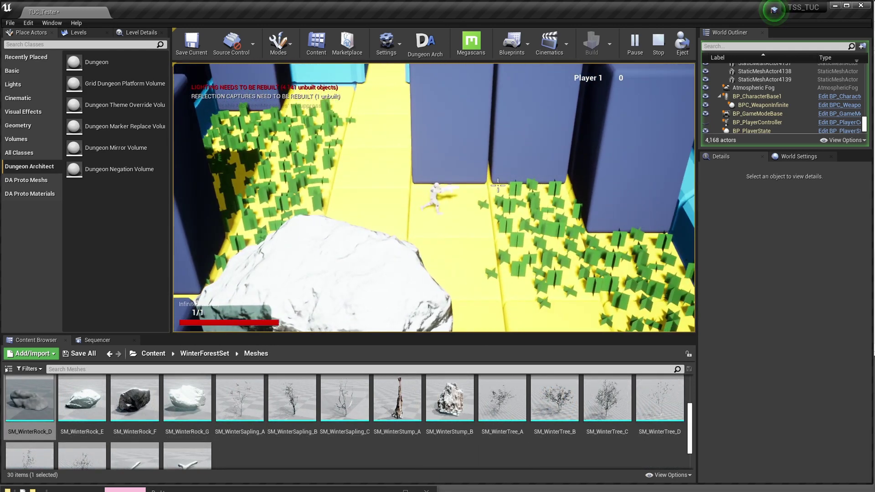
key(Escape)
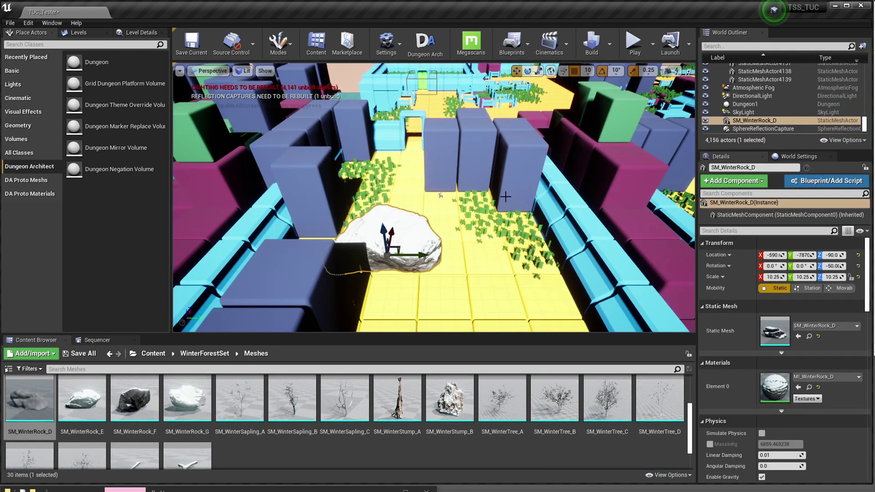
Locate the material of SM_WinterRock_D in WinterForestSet/Materials and duplicate its master material, M_MASTER_WINTEROBJECT.
click(31, 409)
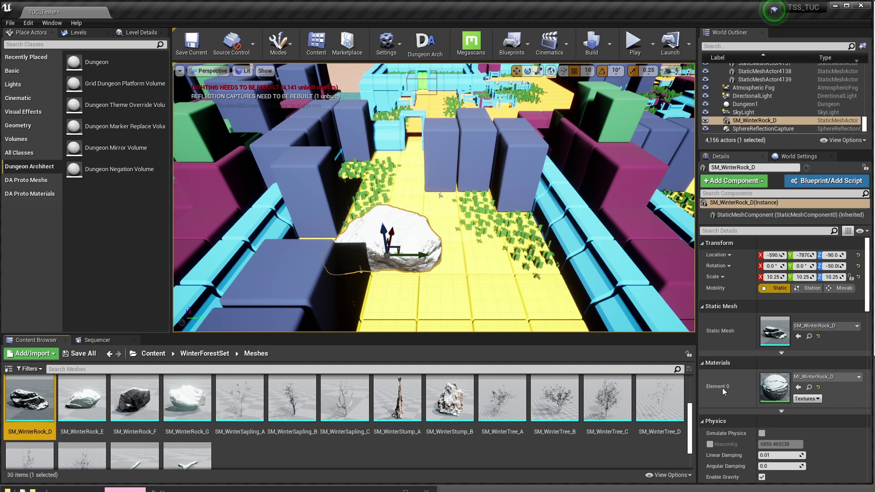
click(810, 388)
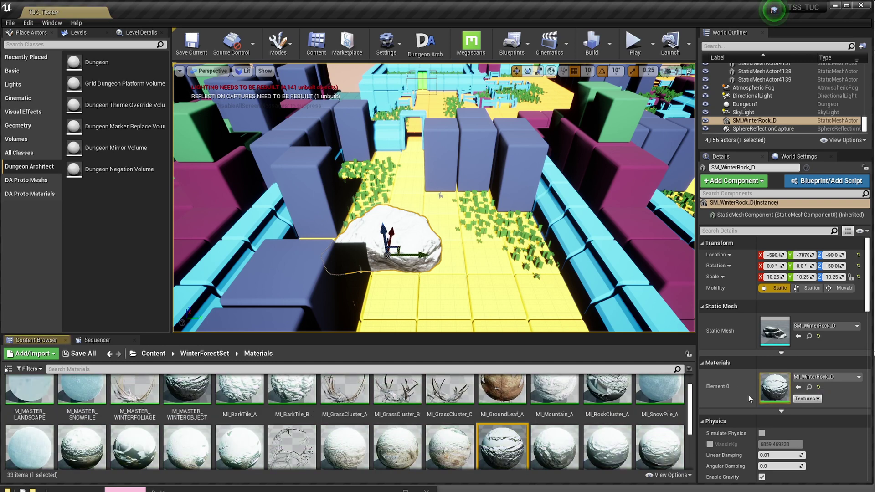
scroll(616, 418, down, 2)
scroll(616, 418, down, 2)
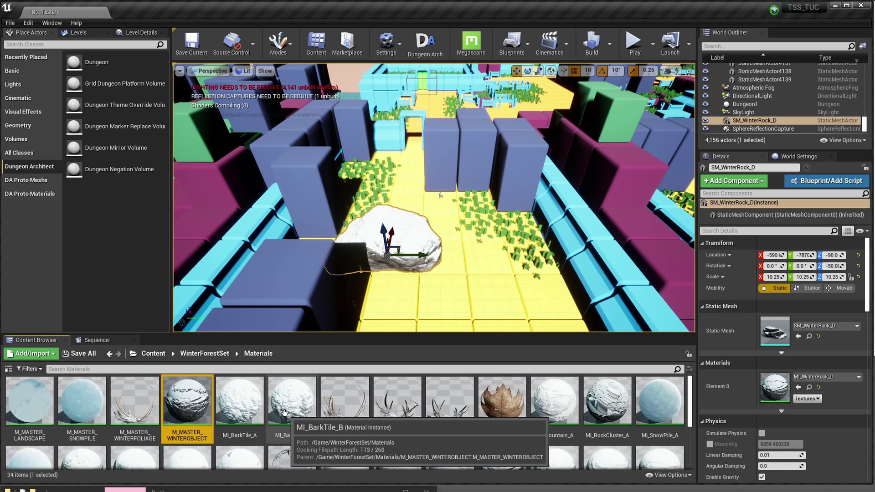
Rename the duplicated master material as M_MASTER_WINTEROBJECT_BOX.
scroll(284, 413, down, 3)
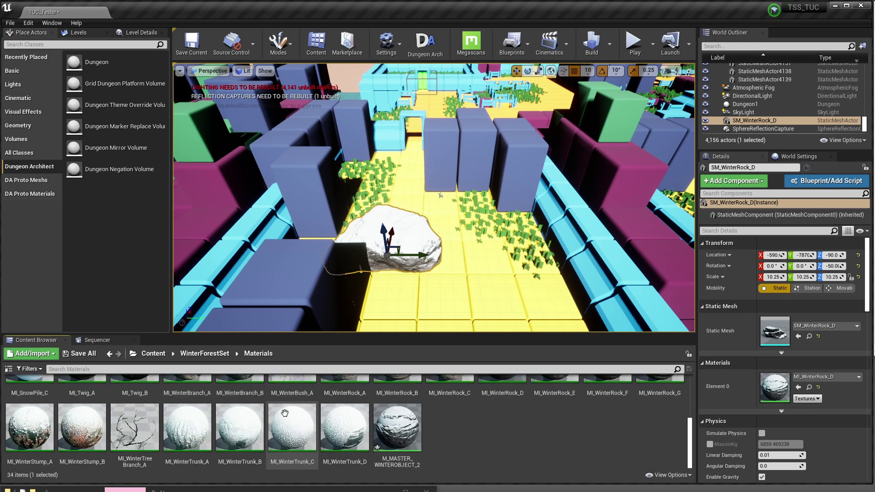
click(396, 464)
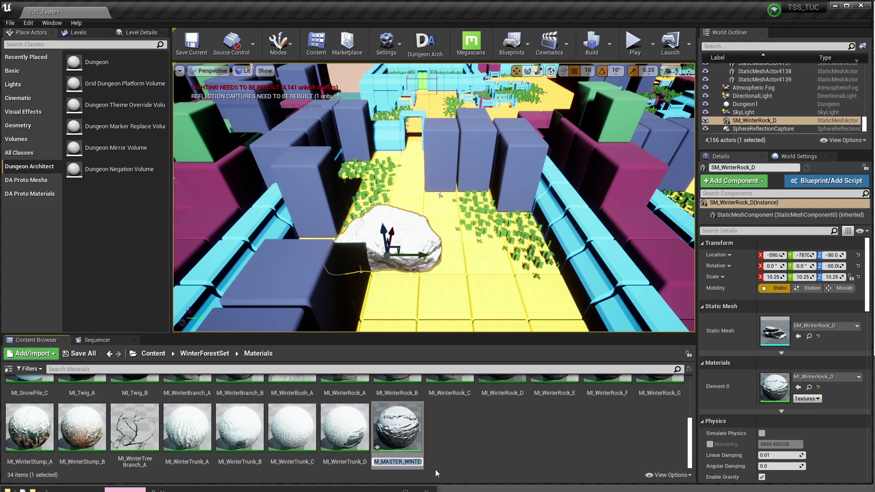
key(End)
key(BackSpace)
text(BOX)
key(Return)
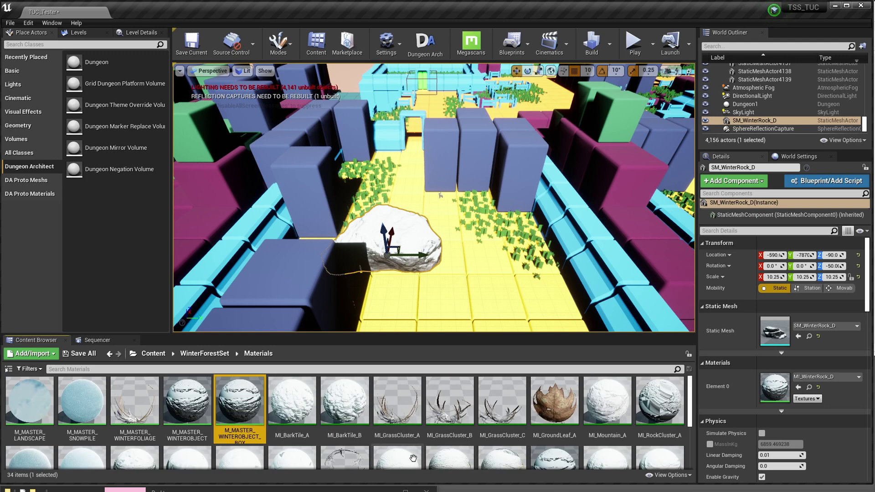
Open M_MASTER_WINTEROBJECT_BOX for editing and bring the nodes feeding its main output into view.
double_click(237, 408)
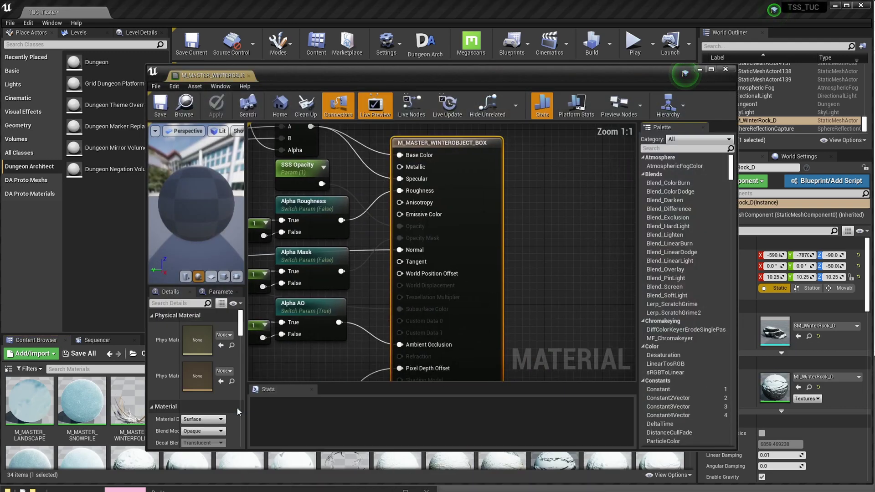
right_drag(316, 221, 422, 220)
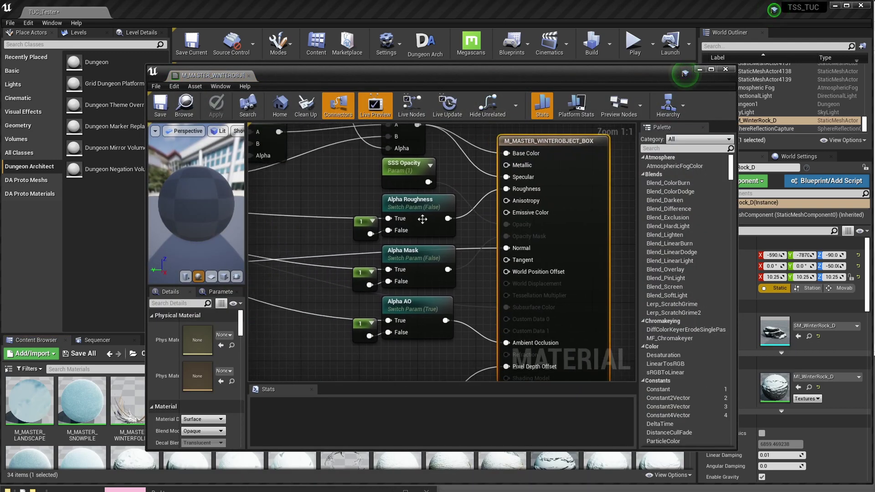
scroll(423, 220, down, 5)
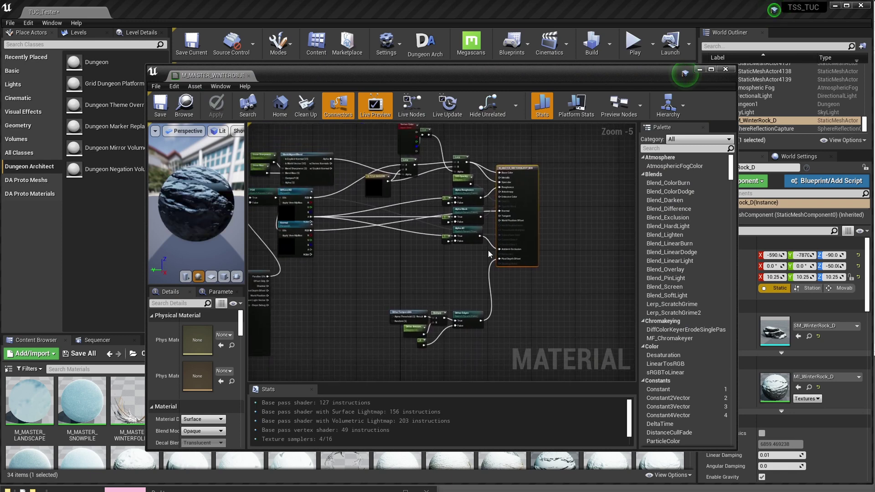
drag(147, 256, 58, 256)
right_drag(358, 216, 390, 237)
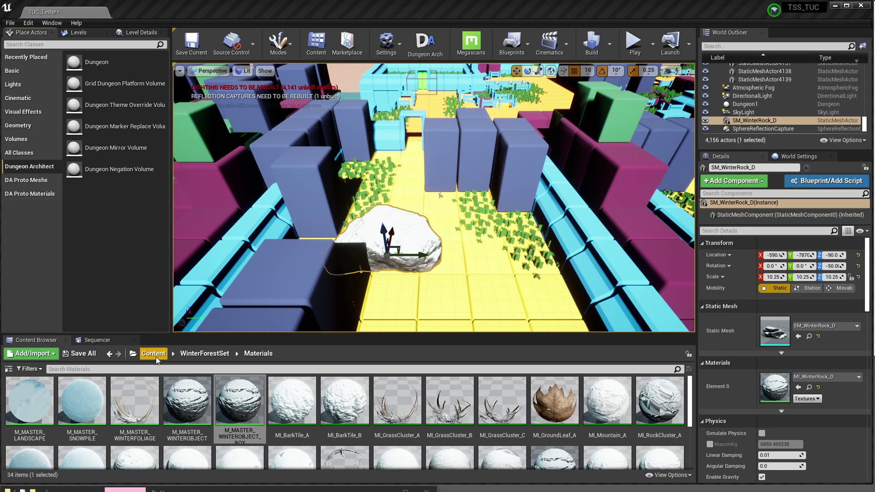
Add the MF_TUC material function from Content/TUC/Materials to the M_MASTER_WINTEROBJECT_BOX graph and place it below the Alpha AO node.
click(154, 354)
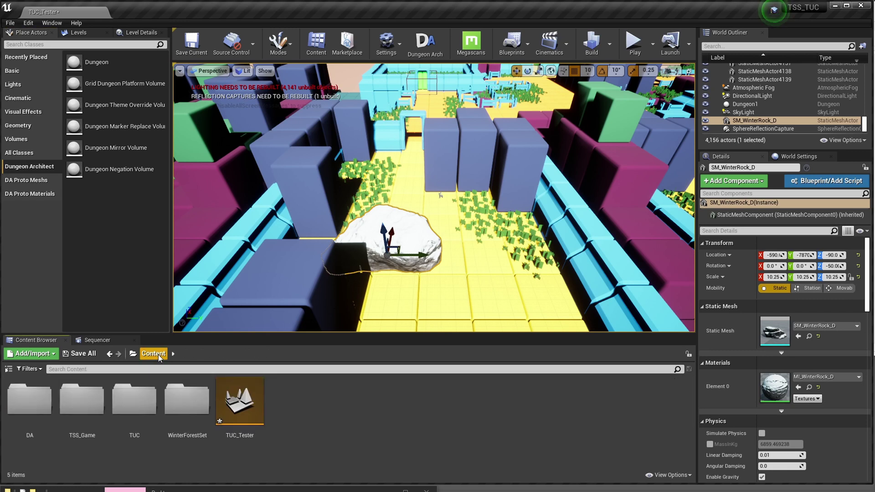
double_click(135, 405)
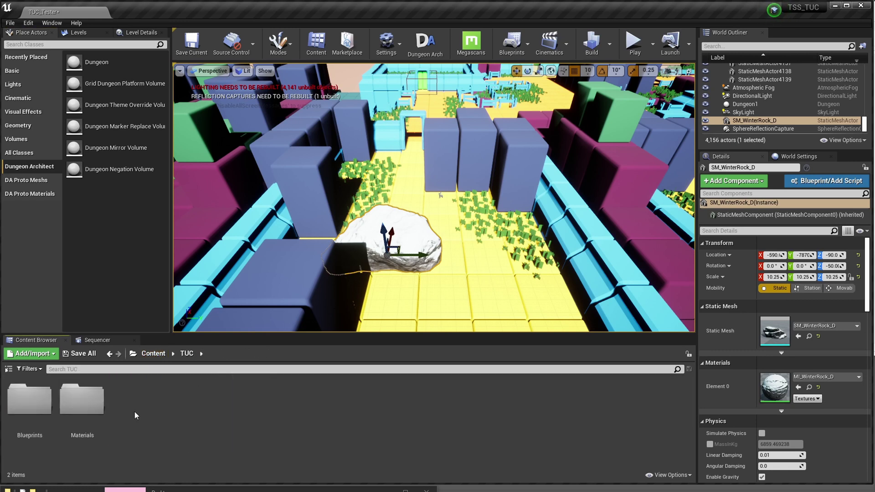
double_click(82, 400)
click(239, 430)
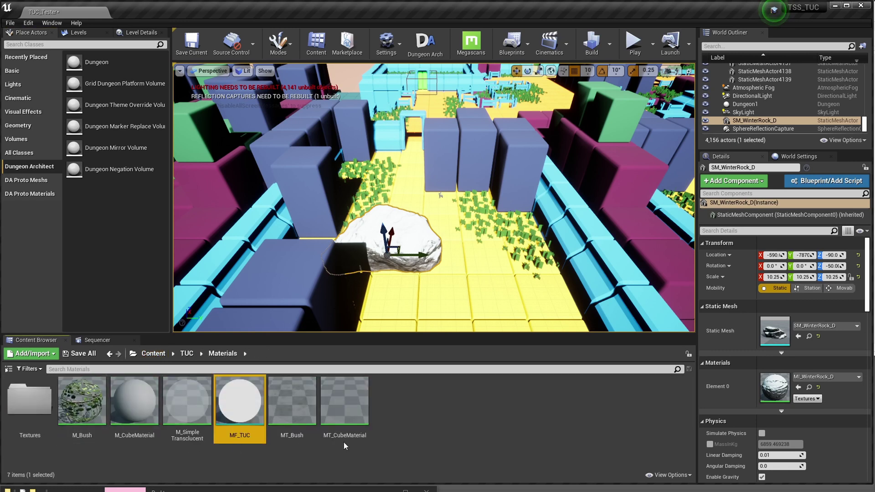
drag(874, 68, 512, 81)
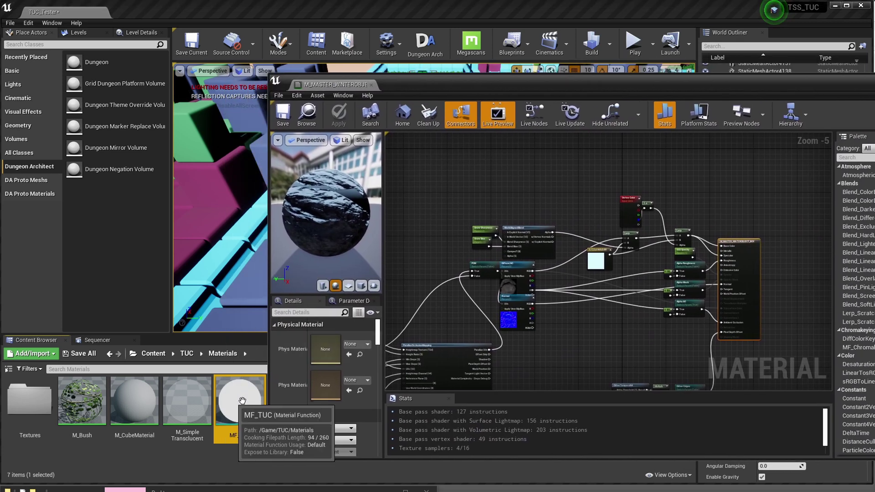
drag(237, 406, 623, 344)
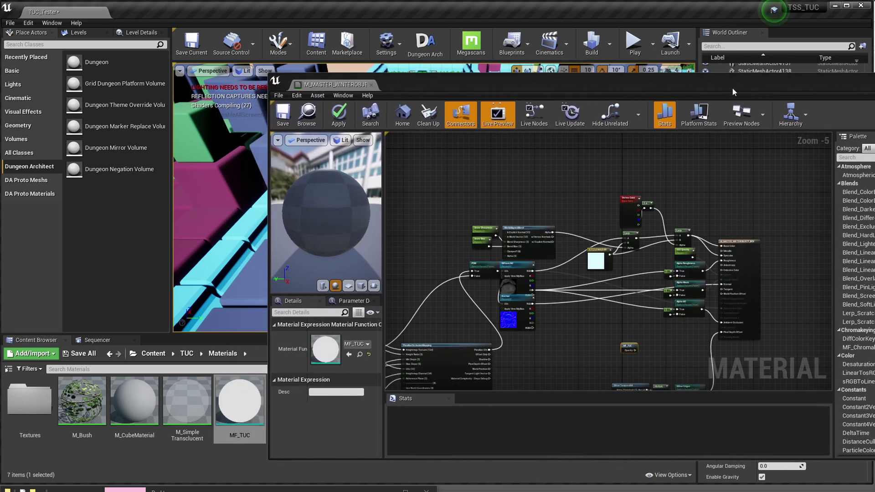
drag(732, 91, 536, 78)
scroll(501, 296, up, 4)
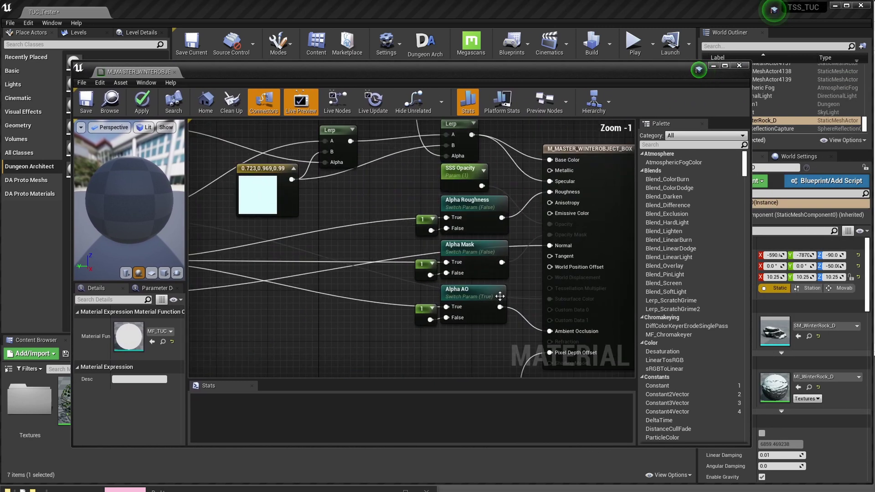
right_drag(500, 297, 492, 230)
drag(363, 305, 385, 272)
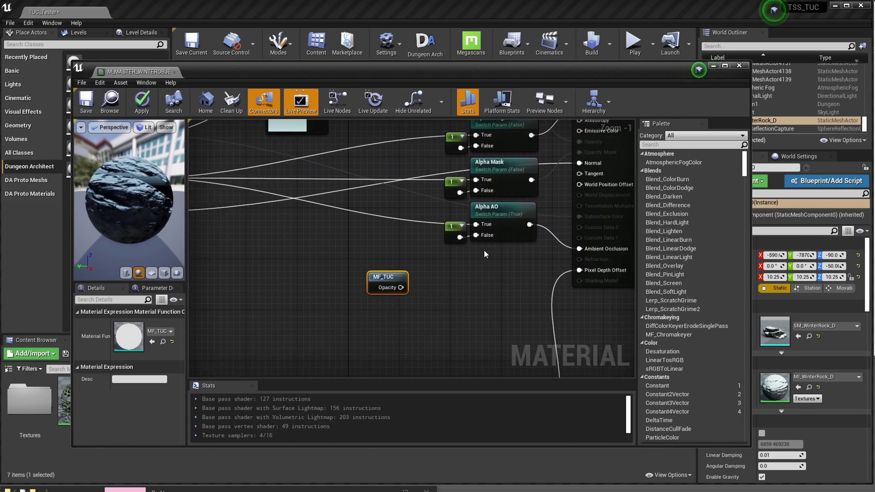
Set the Blend Mode of M_MASTER_WINTEROBJECT_BOX to Masked.
right_drag(493, 246, 372, 316)
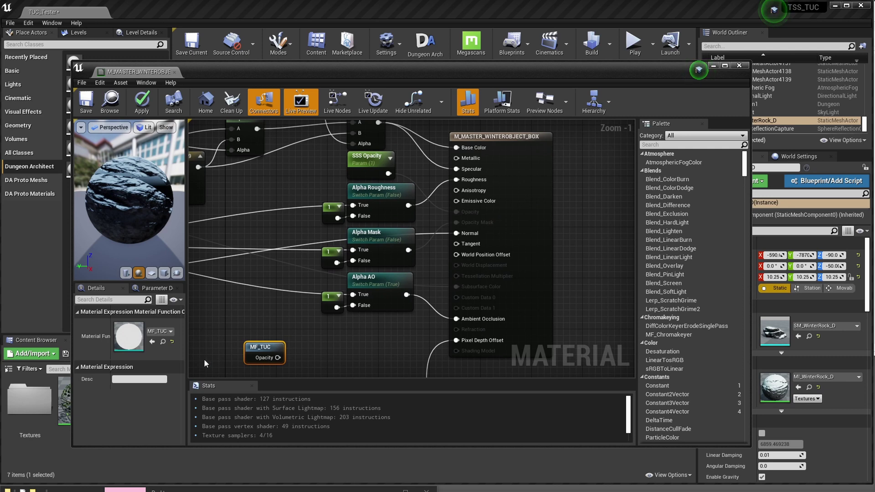
click(494, 172)
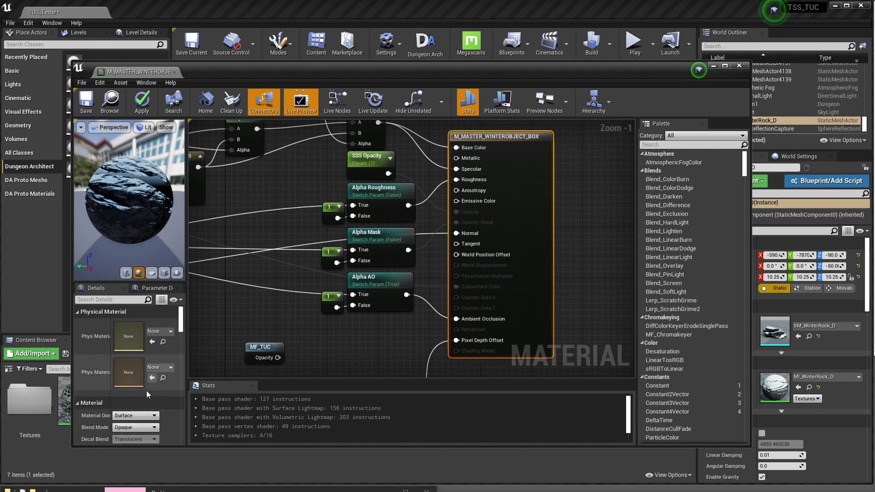
click(142, 430)
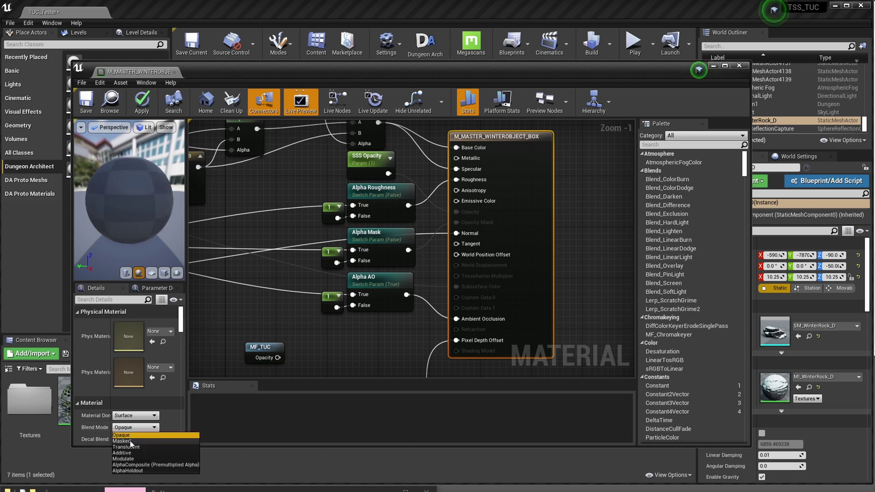
click(129, 443)
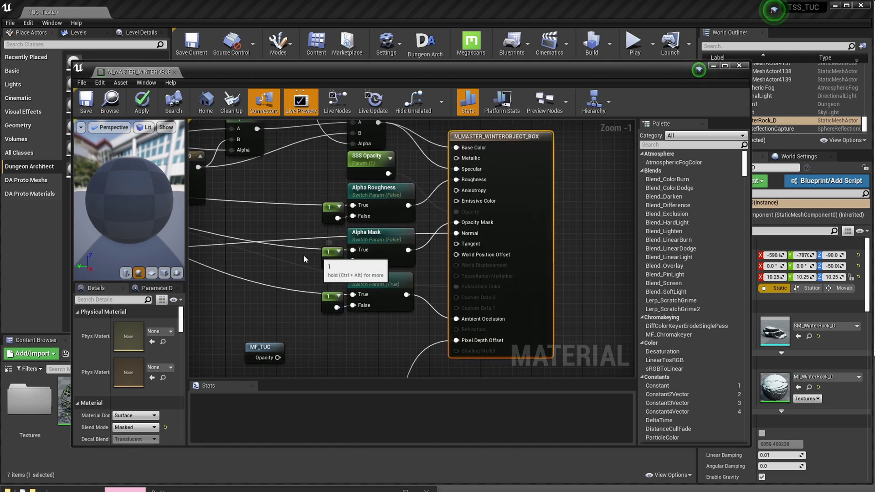
Move the Alpha Mask and Alpha AO switches and their constants away from the output node to free space for new nodes.
drag(330, 252, 254, 252)
drag(376, 241, 313, 242)
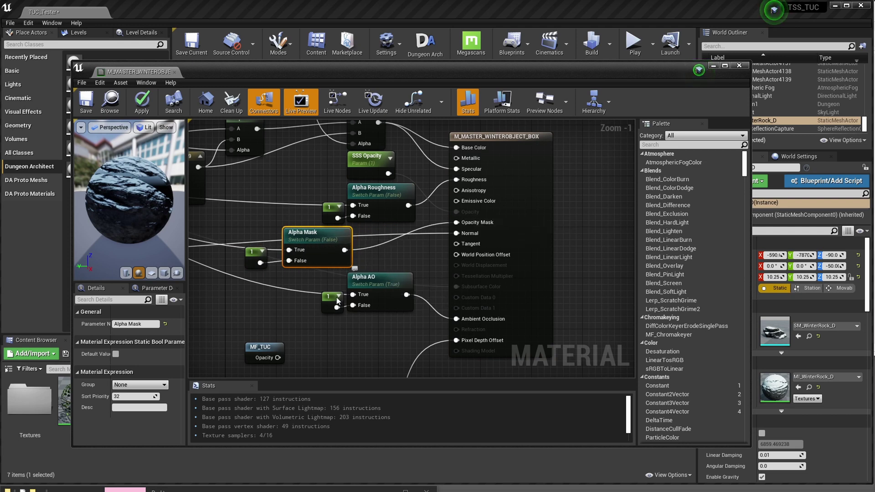
drag(326, 305, 255, 306)
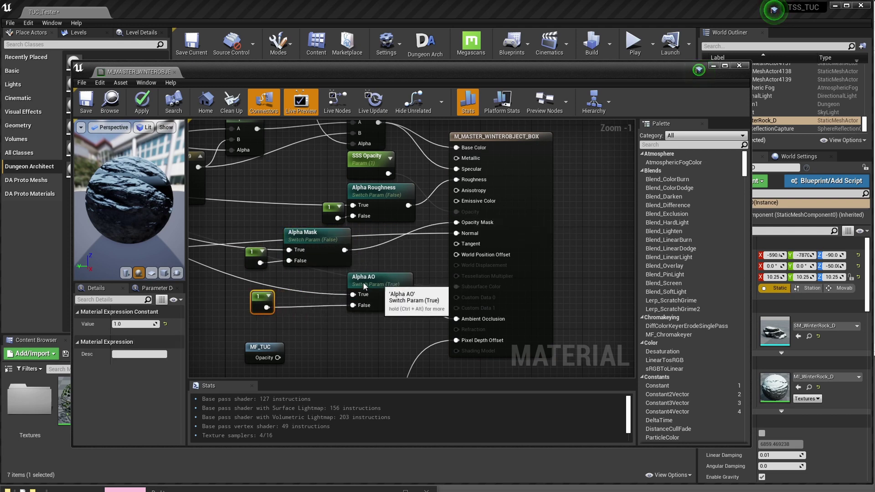
drag(392, 285, 319, 286)
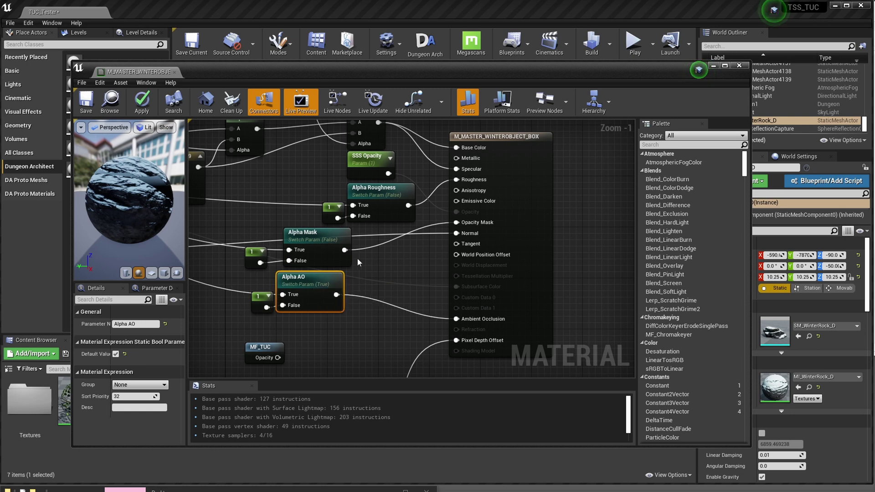
Add a Multiply node that combines the Alpha Mask output with the MF_TUC Opacity output.
drag(345, 250, 381, 264)
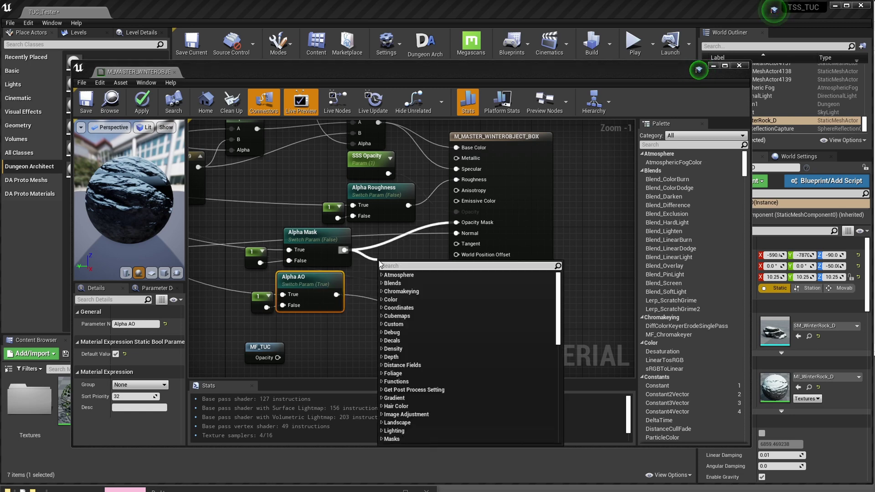
text(mult)
key(Return)
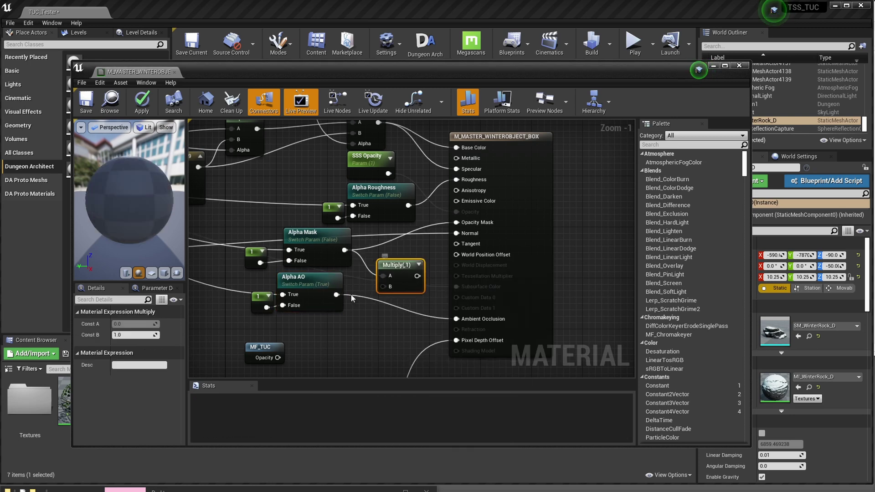
drag(278, 358, 382, 285)
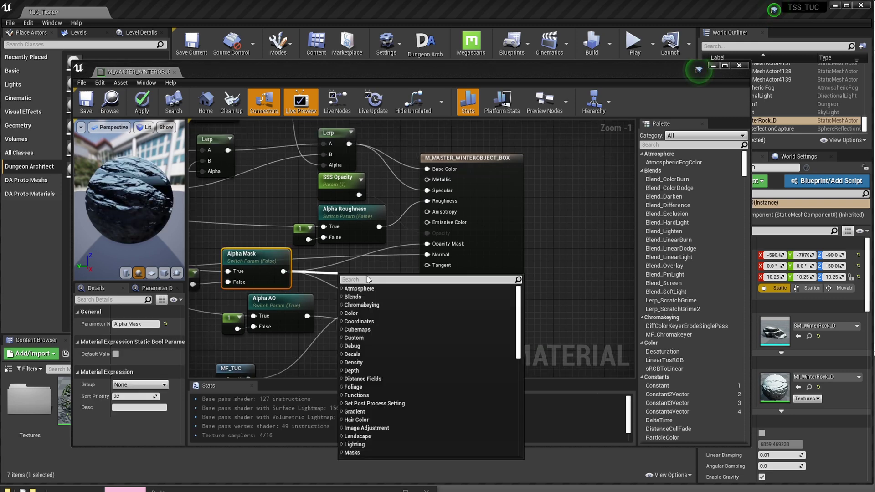
Add an Add node that sums the Alpha Mask output and the Base Color Lerp output, and feed it into Multiply's A input.
text(add)
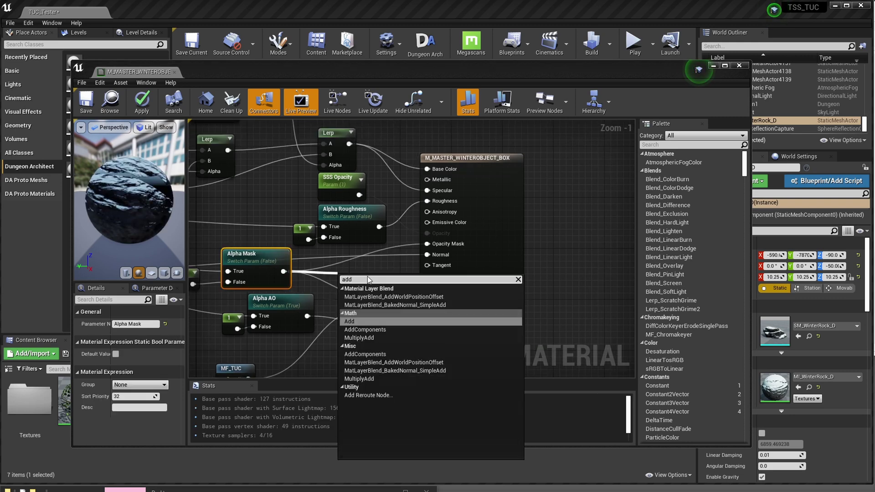
click(366, 323)
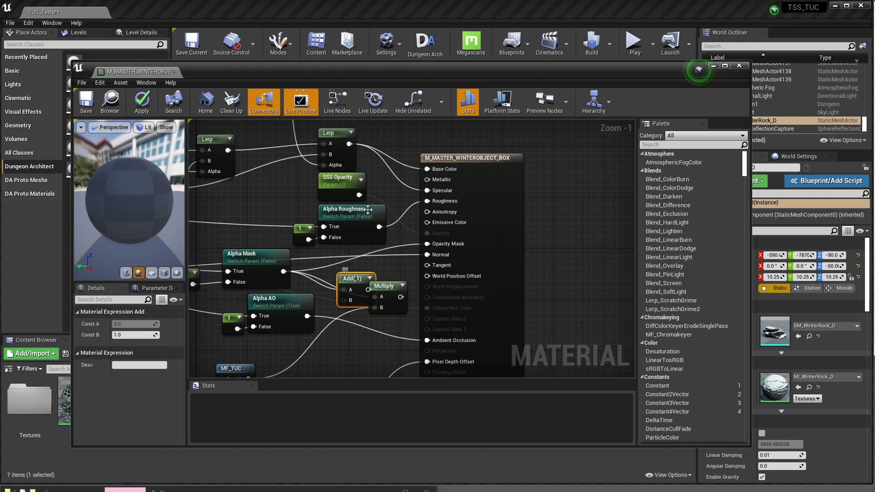
drag(349, 143, 344, 300)
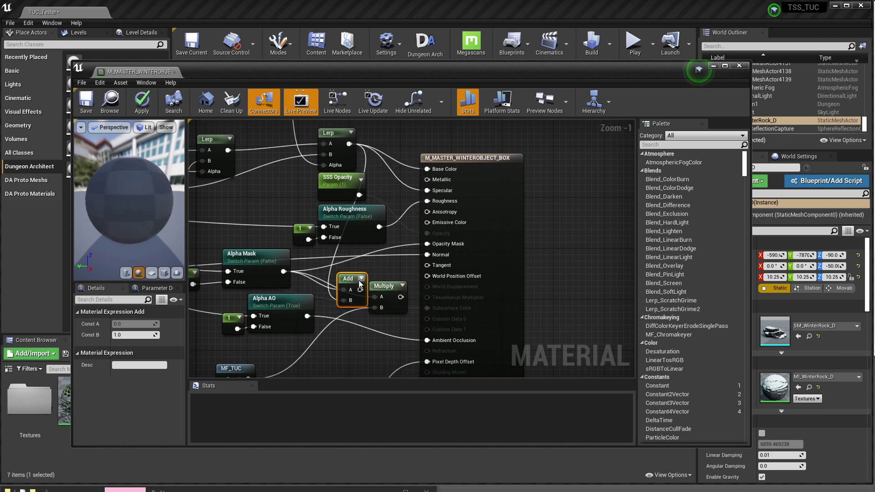
drag(352, 280, 404, 300)
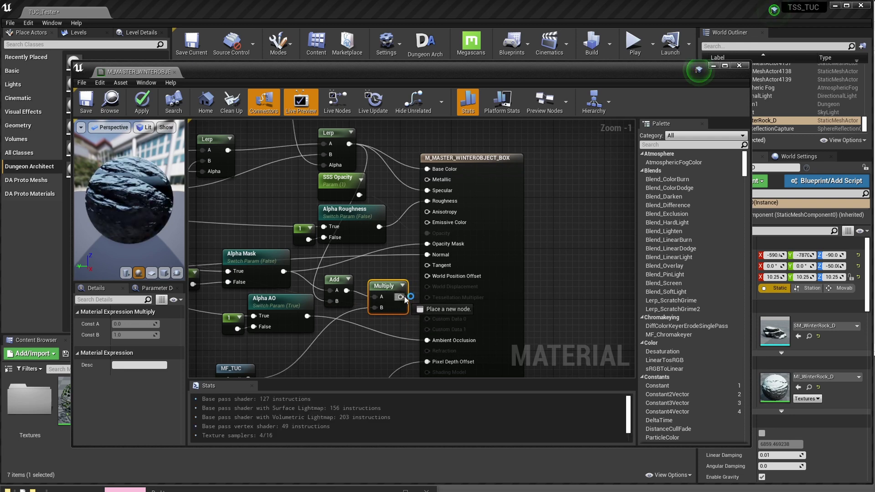
Connect the Multiply output to Opacity Mask and save the material.
drag(408, 288, 425, 246)
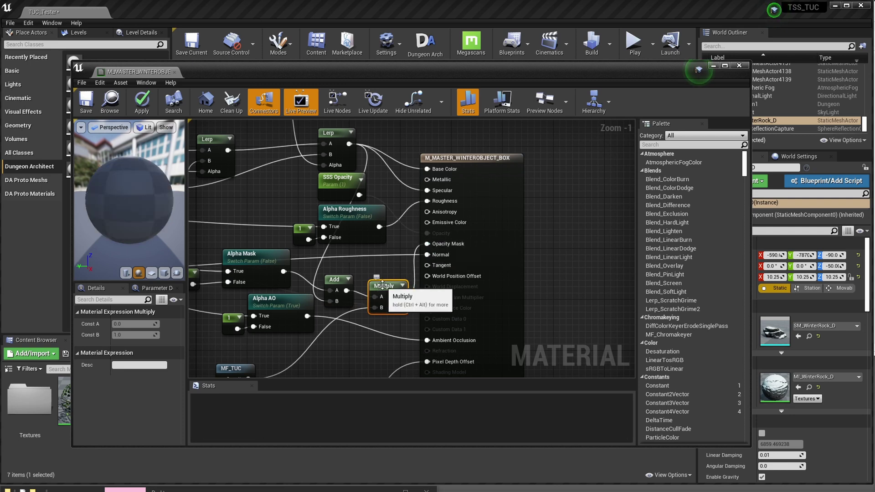
scroll(369, 264, down, 1)
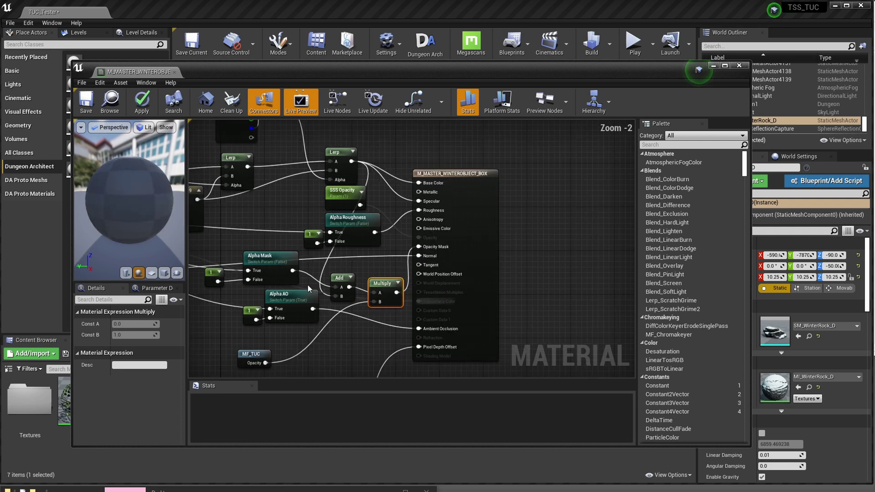
click(86, 100)
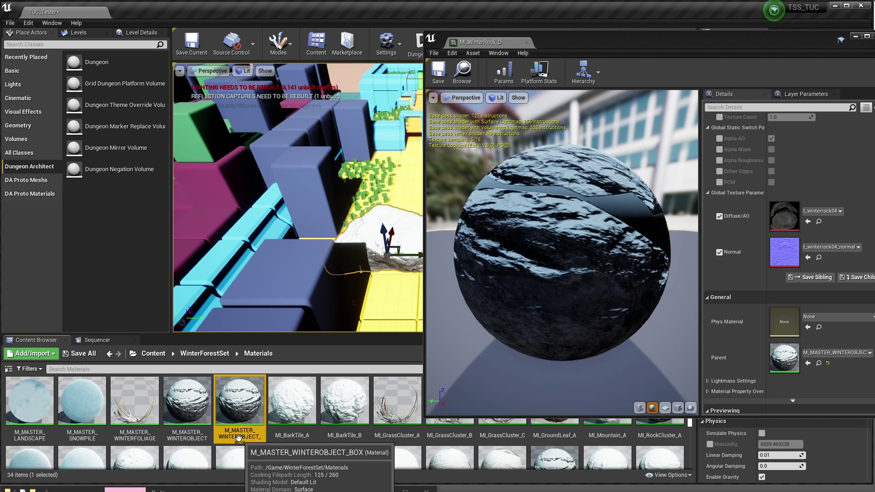
Set the parent of MI_WinterRock_D to M_MASTER_WINTEROBJECT_BOX and save the material instance.
drag(237, 403, 777, 369)
click(438, 78)
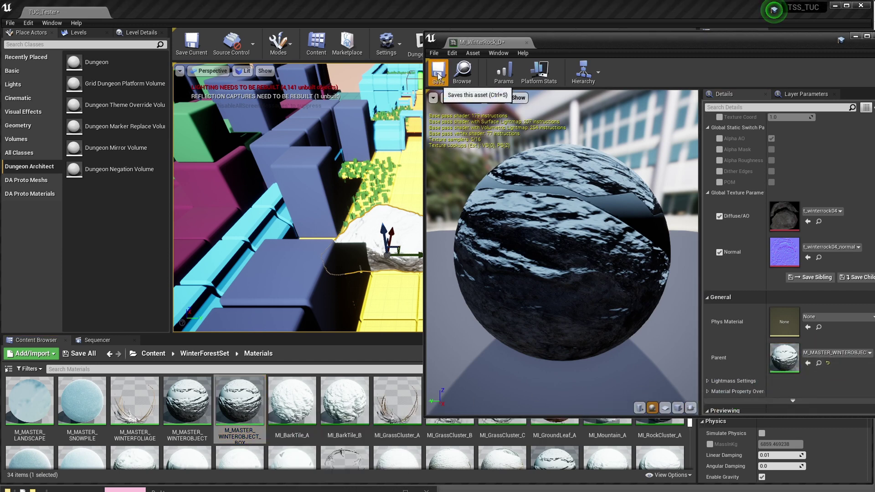
Close the MI_WinterRock_D editor, play the level, and walk the character around the winter rock to test the masked cutout.
click(528, 44)
key(alt+p)
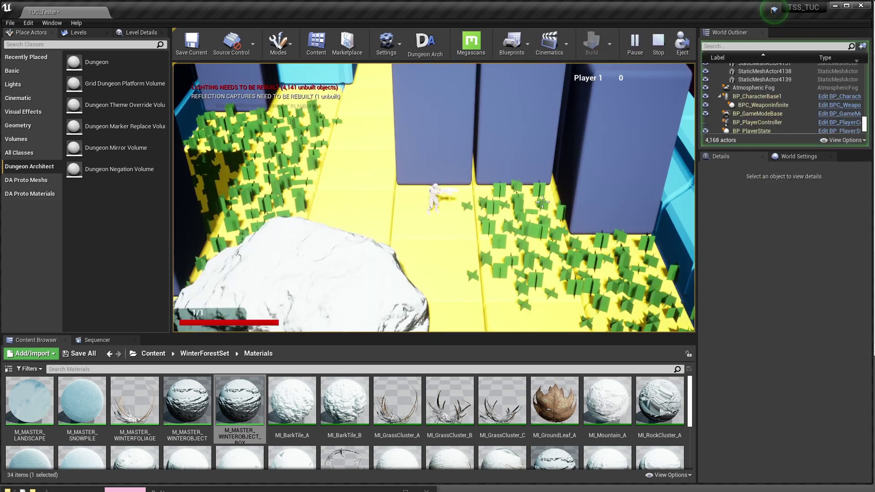
key(s)
key(a)
key(a)
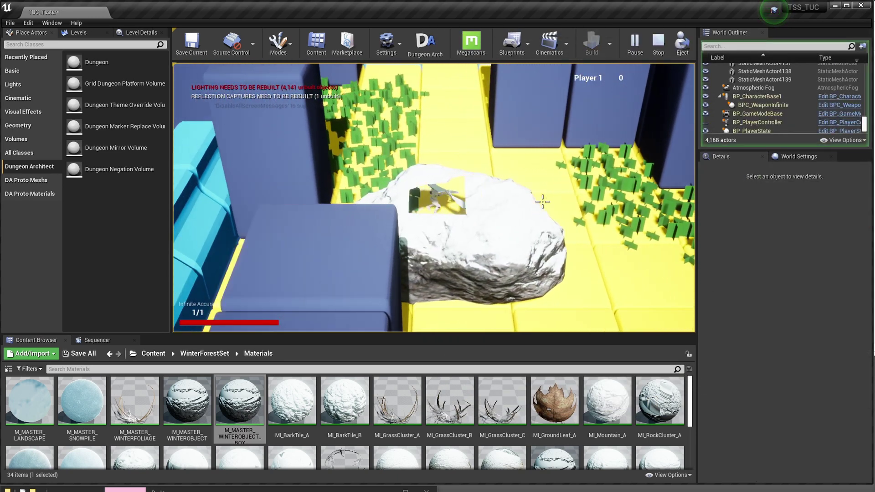
key(w)
key(d)
key(s)
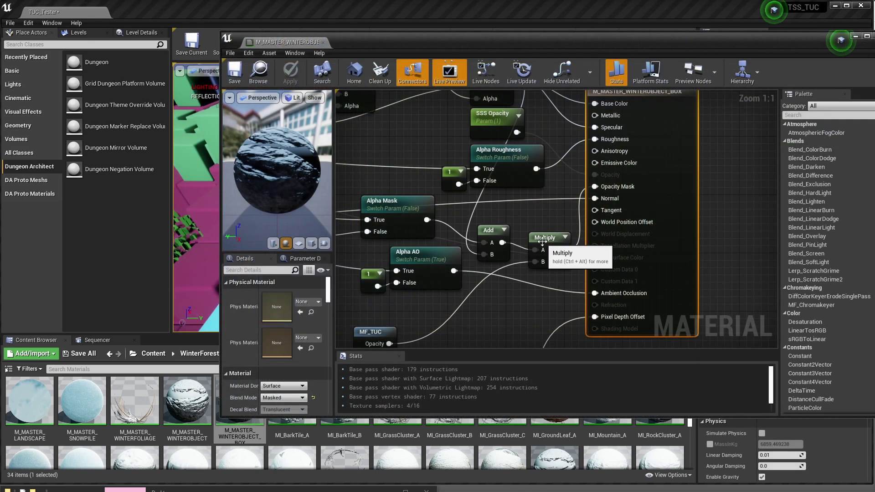
In M_MASTER_WINTEROBJECT_BOX, connect the Alpha Mask output directly to Opacity Mask in place of the Multiply output.
click(538, 224)
drag(538, 227, 546, 248)
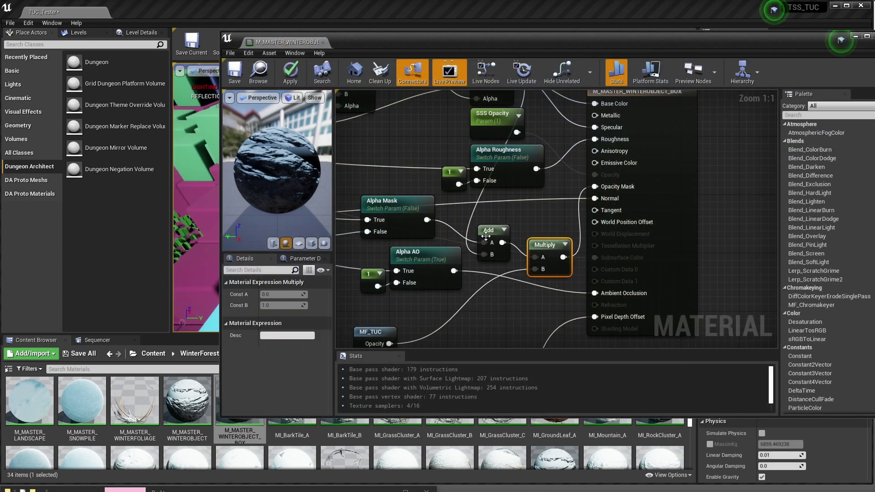
drag(426, 221, 595, 187)
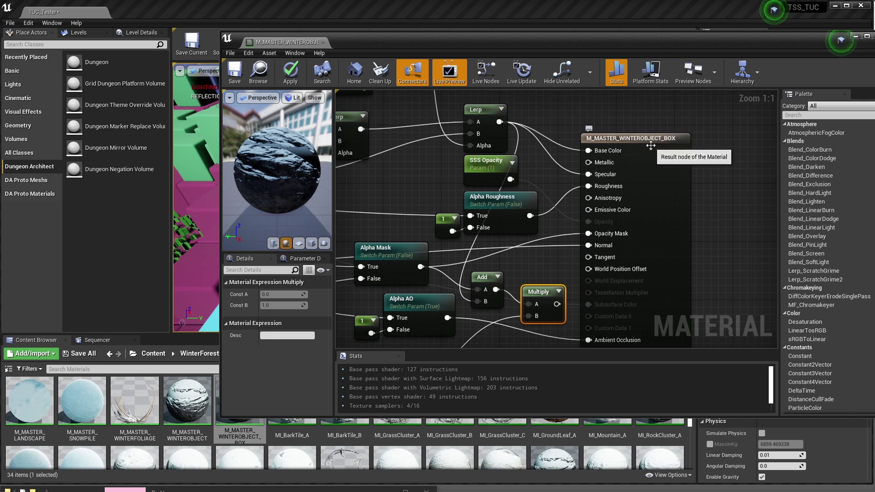
Set the blend mode of M_MASTER_WINTEROBJECT_BOX to Translucent.
click(647, 139)
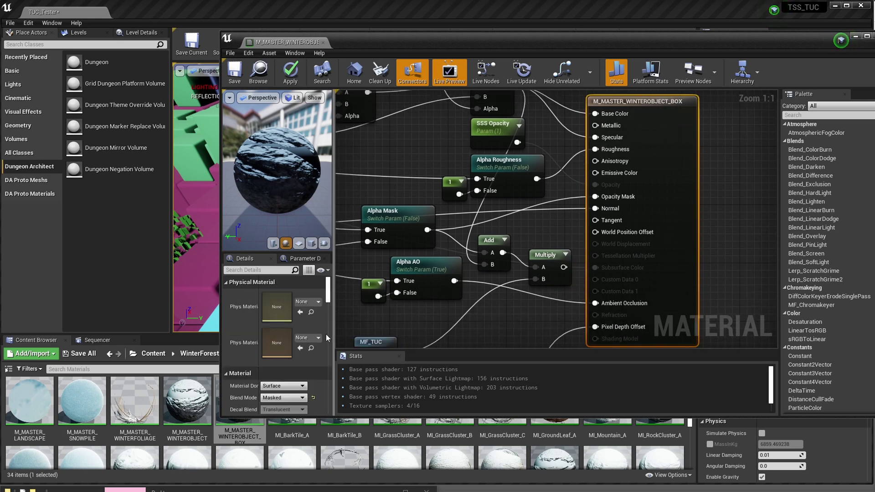
click(287, 398)
click(273, 418)
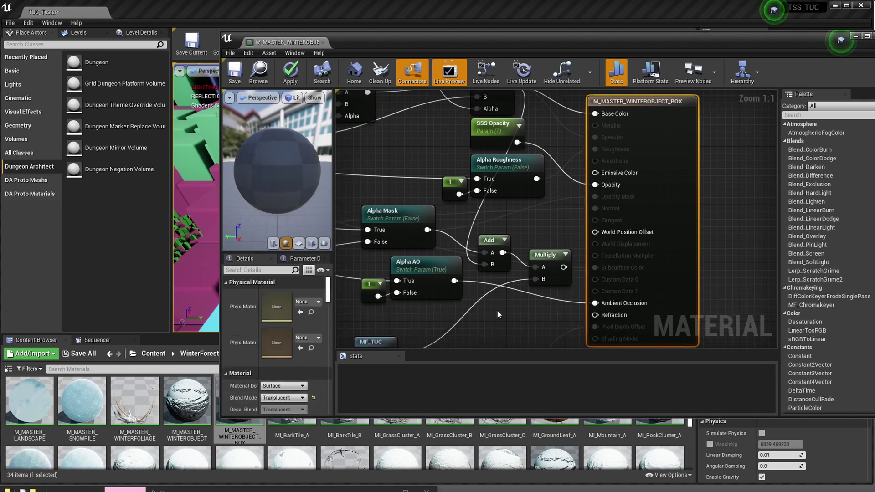
Feed SSS Opacity into Add's A input and the Multiply output into the material's Opacity, saving the material.
right_drag(506, 307, 534, 296)
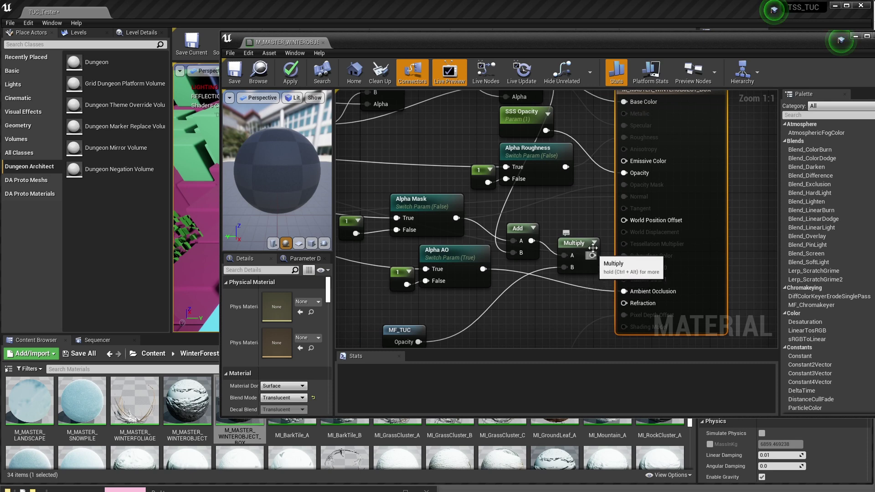
right_drag(593, 248, 576, 272)
drag(496, 139, 496, 268)
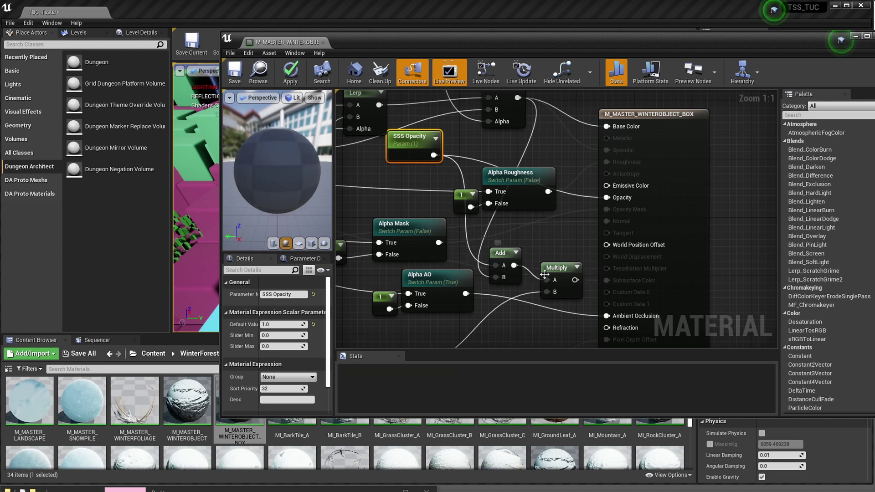
drag(575, 280, 607, 197)
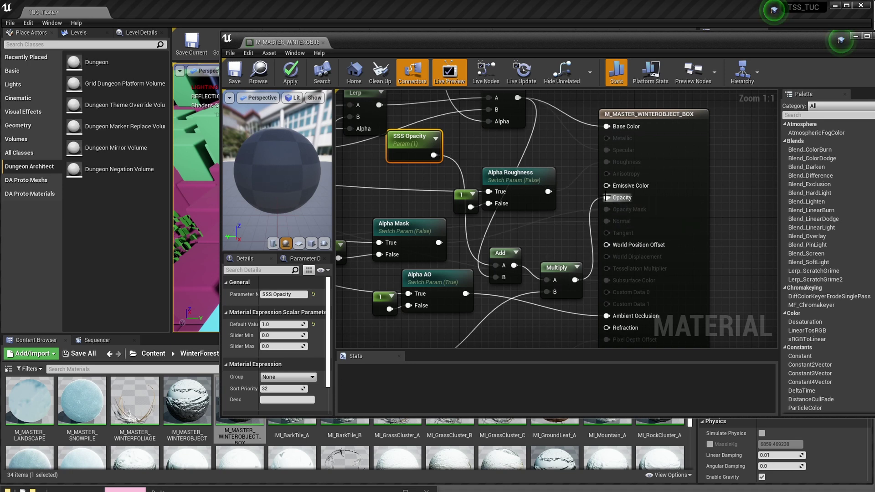
click(237, 80)
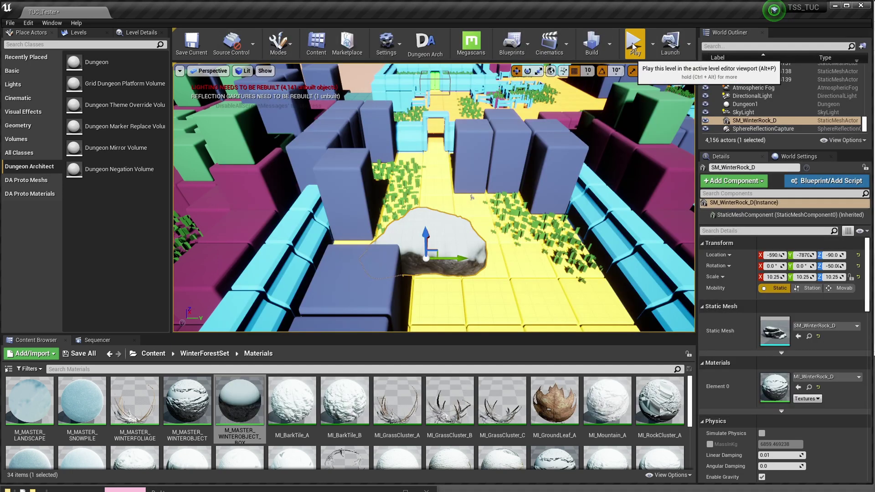
Play the level and move the character behind the winter rock to test the translucent material's cutout.
key(alt+p)
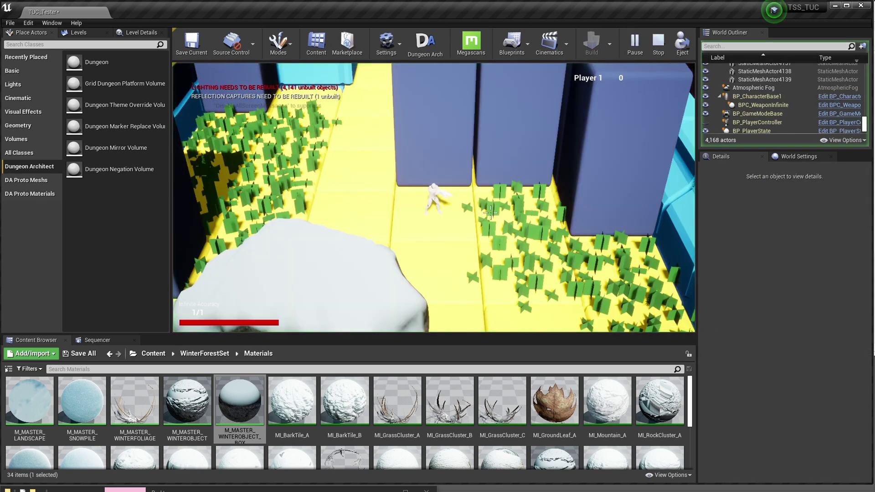
key(a)
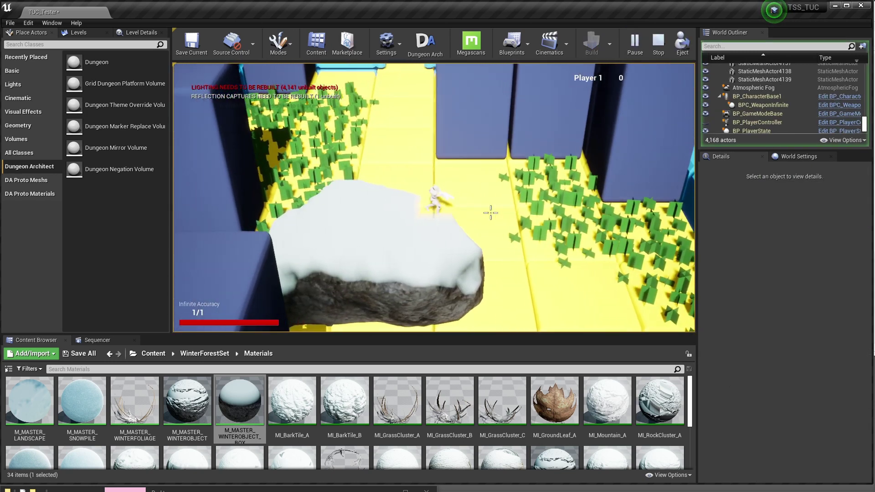
key(s)
key(d)
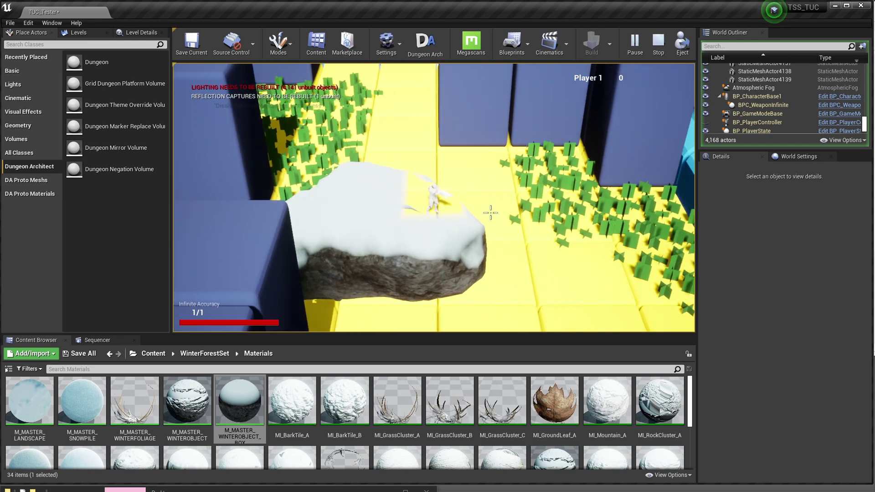
key(w)
key(a)
key(d)
key(w)
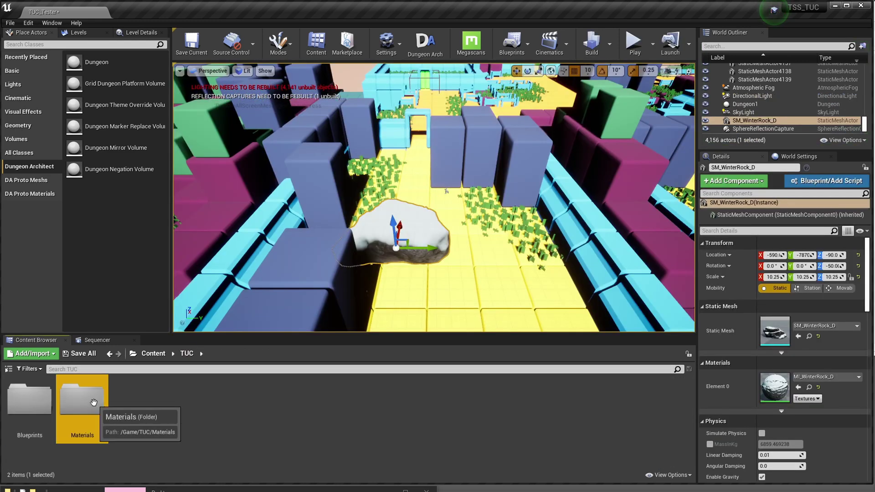
Open MF_TUC from TUC/Materials, add a Static Bool node set to False, and connect it to DrawLine-3D's Square Corners input.
double_click(82, 401)
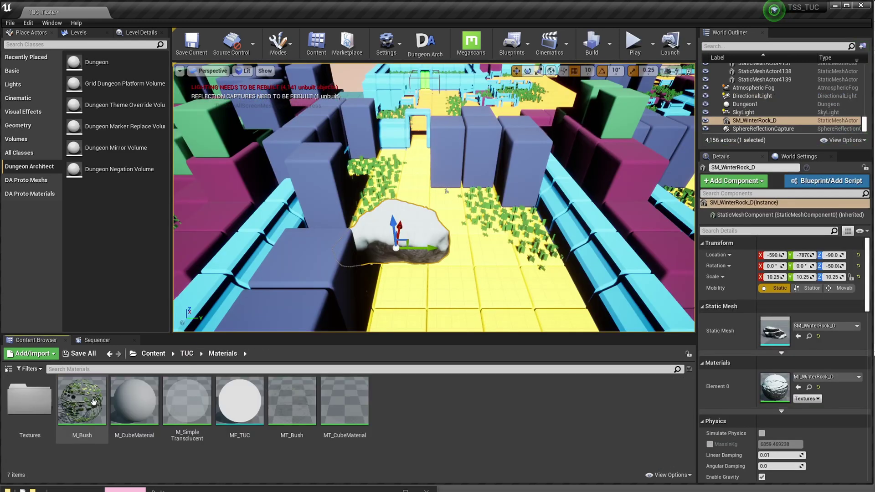
double_click(248, 400)
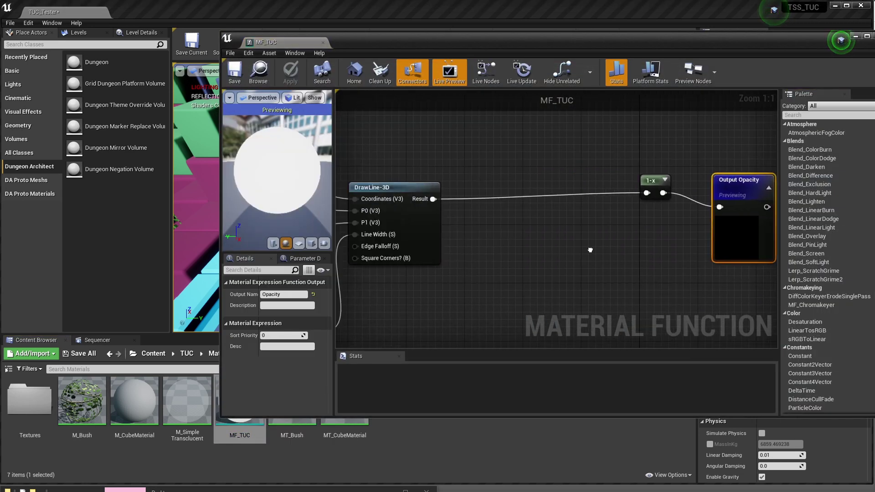
right_drag(486, 230, 587, 173)
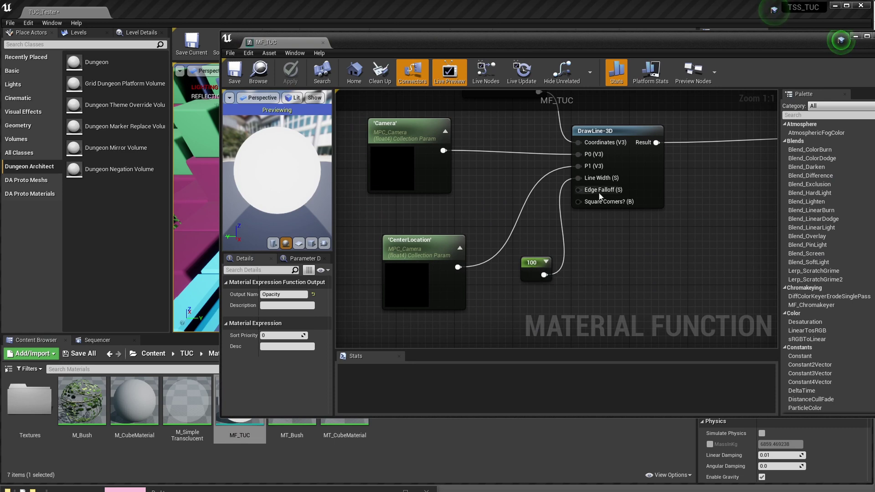
right_drag(533, 305, 549, 260)
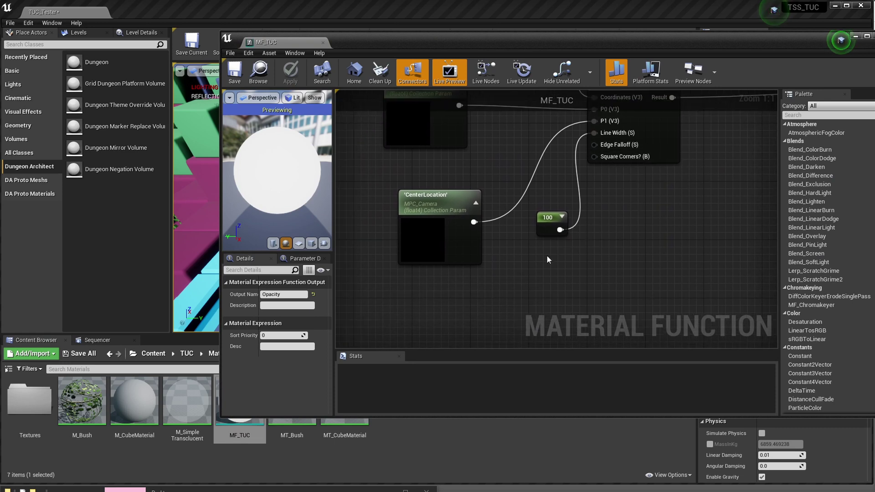
right_click(477, 307)
text(s)
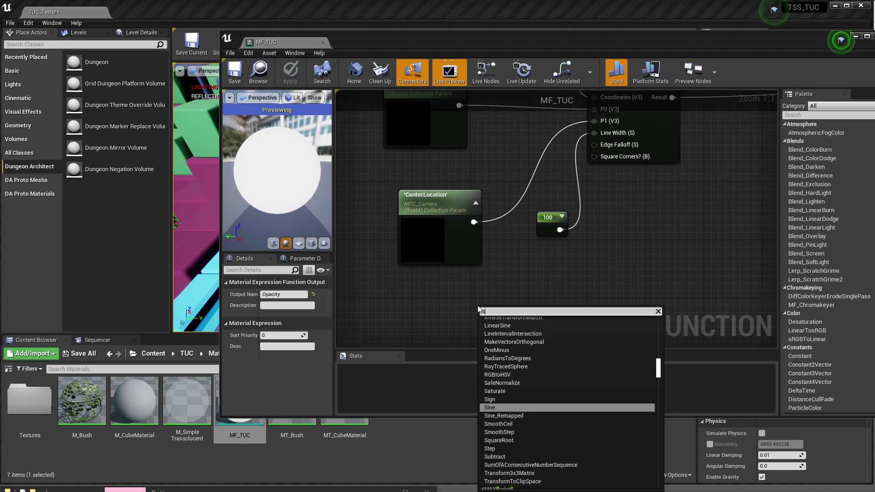
text(tatic)
key(Return)
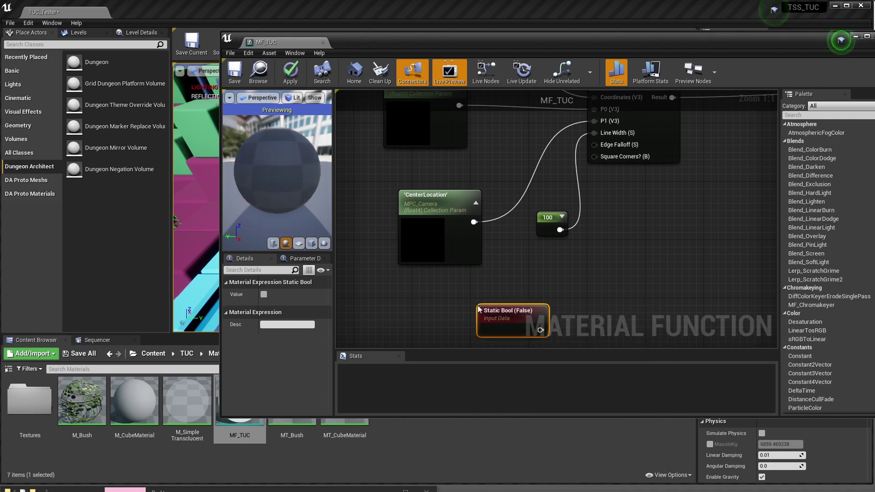
drag(494, 313, 554, 243)
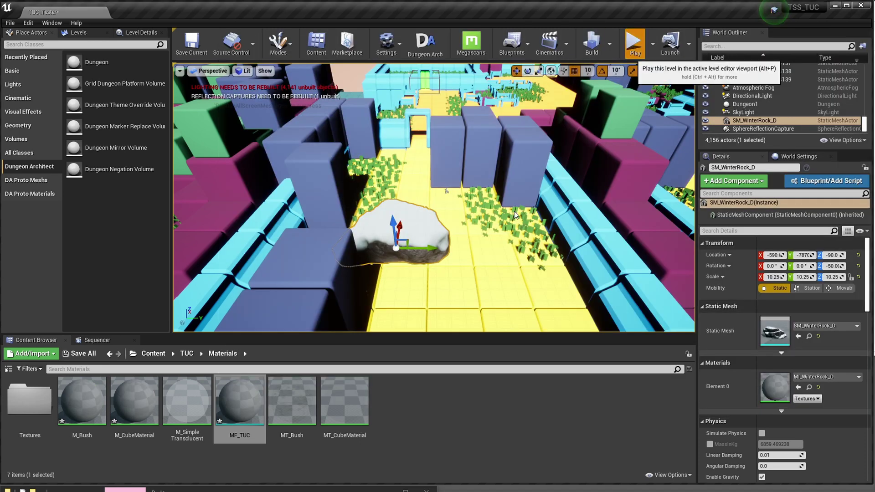
Play the level and walk the character behind the rock to check the cutout's shape with square corners disabled.
click(632, 46)
key(s)
key(a)
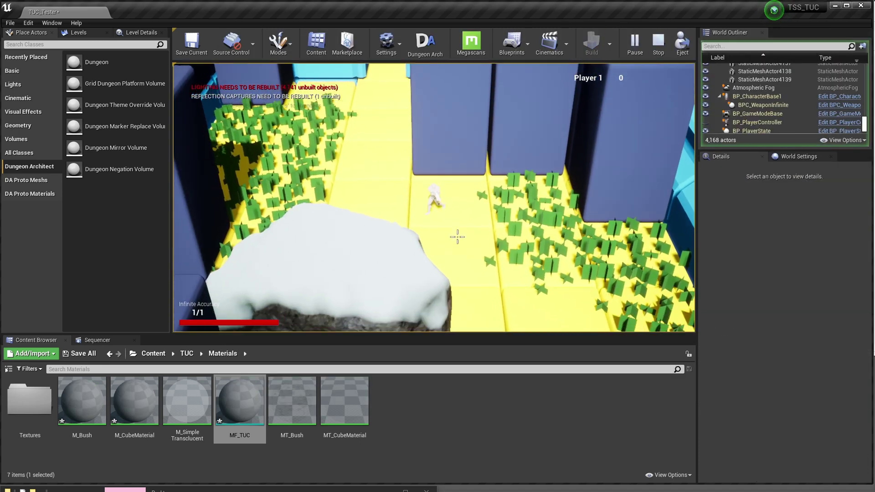
key(a)
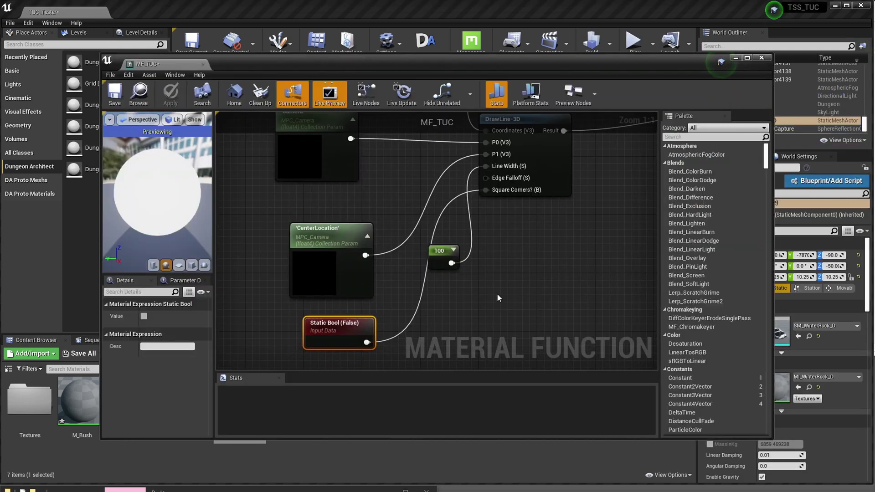
Add a Constant node of 0 above the Static Bool in MF_TUC and connect it to DrawLine-3D's Edge Falloff input.
key(1)
click(498, 297)
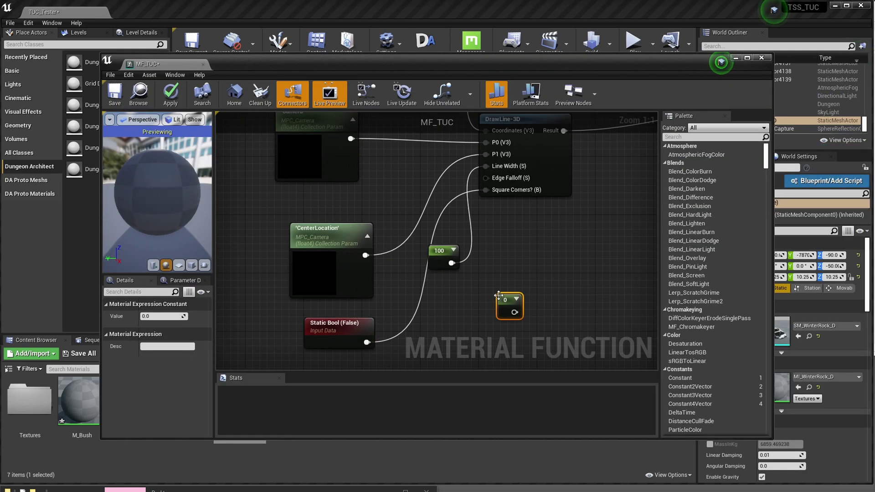
drag(502, 297, 358, 294)
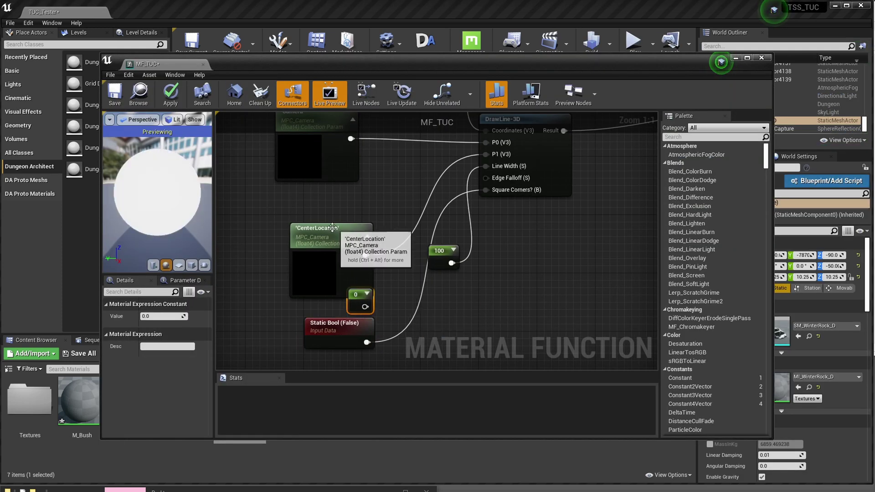
drag(331, 235, 330, 213)
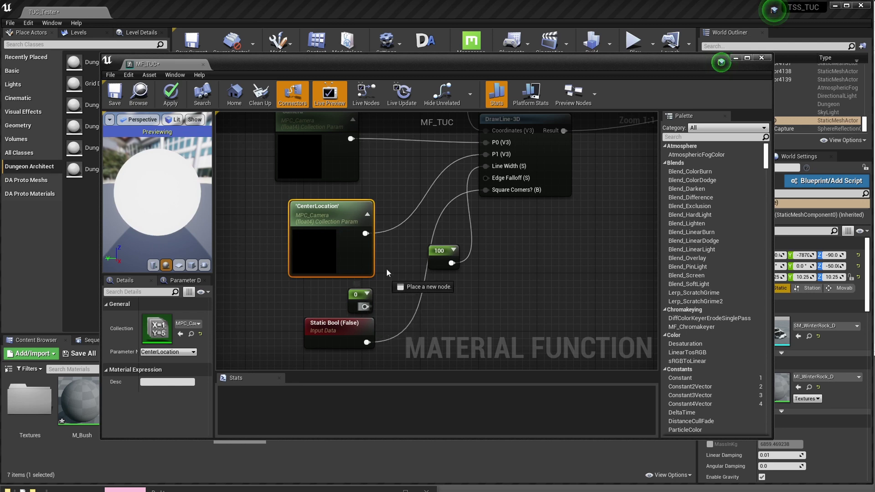
drag(444, 198, 486, 190)
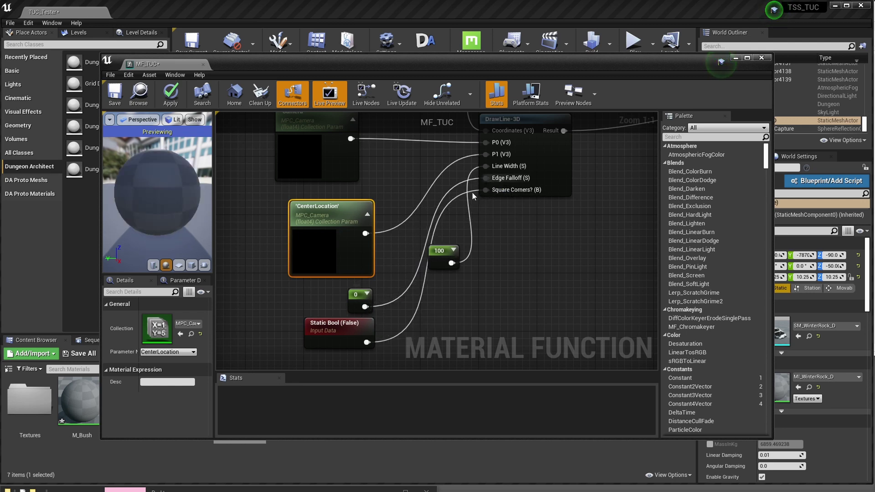
Set the Edge Falloff constant to 1 and apply the change to MF_TUC.
click(355, 297)
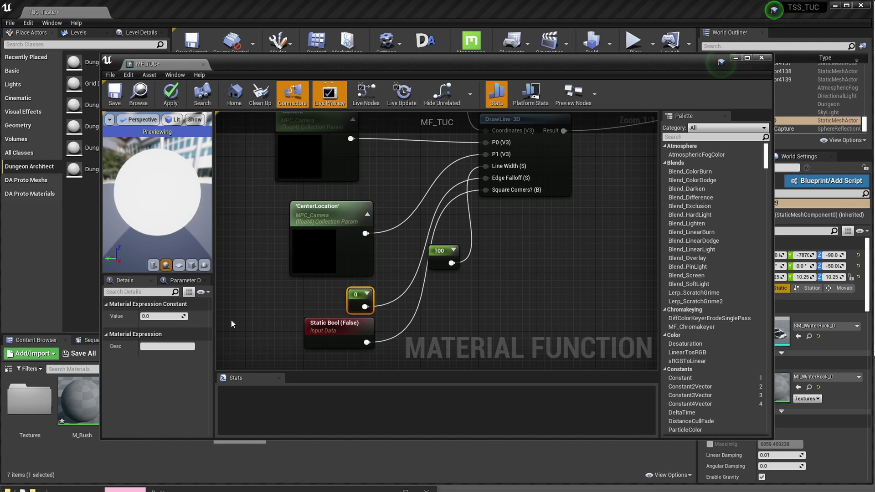
click(171, 317)
text(1)
key(Return)
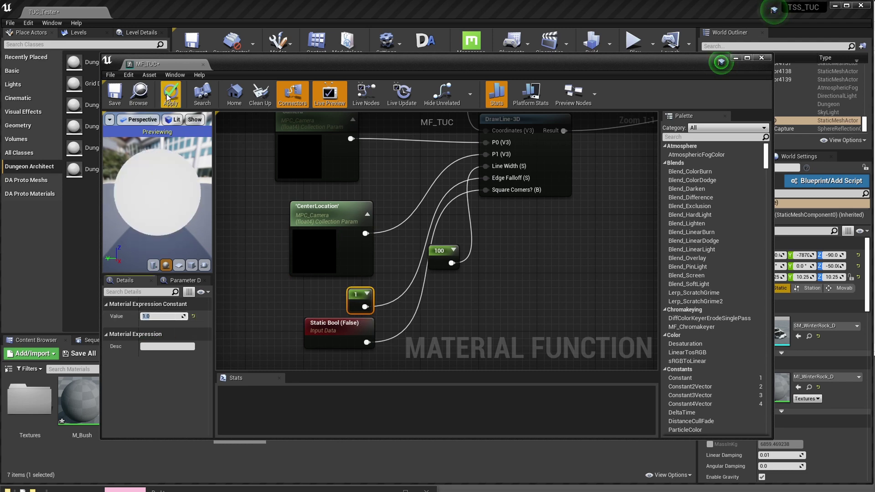
click(167, 96)
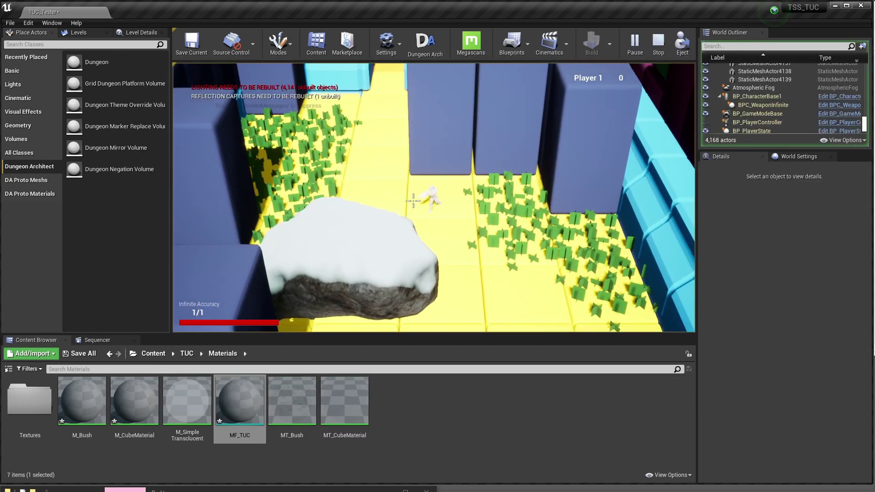
Move the character around behind the rock in play mode to check the cutout's edge falloff.
key(s)
key(a)
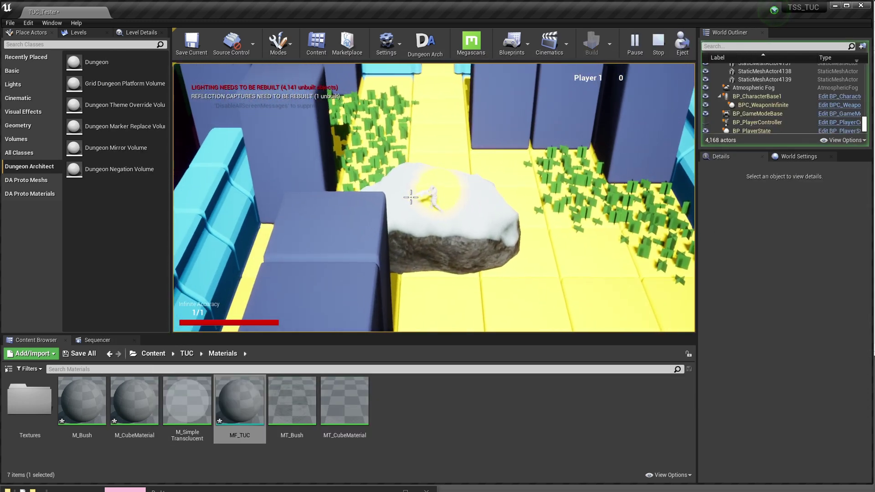
key(w)
key(d)
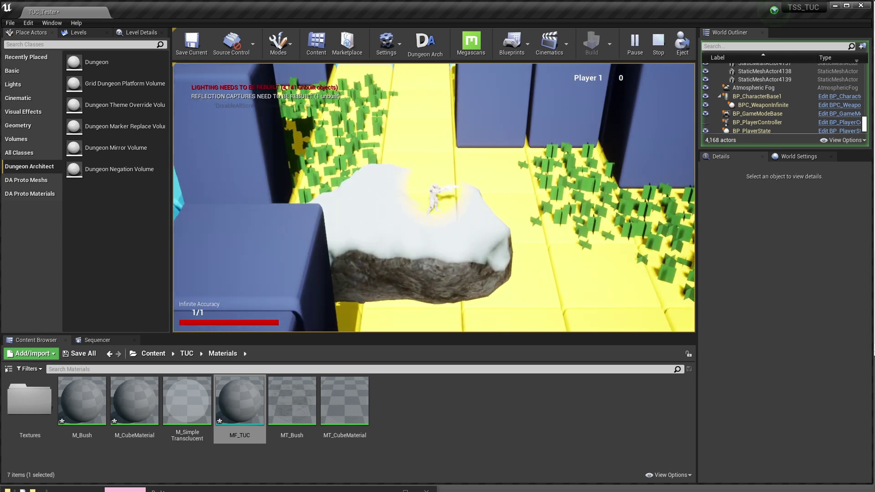
Return to MF_TUC and reset the Edge Falloff constant to its default value.
drag(874, 144, 499, 71)
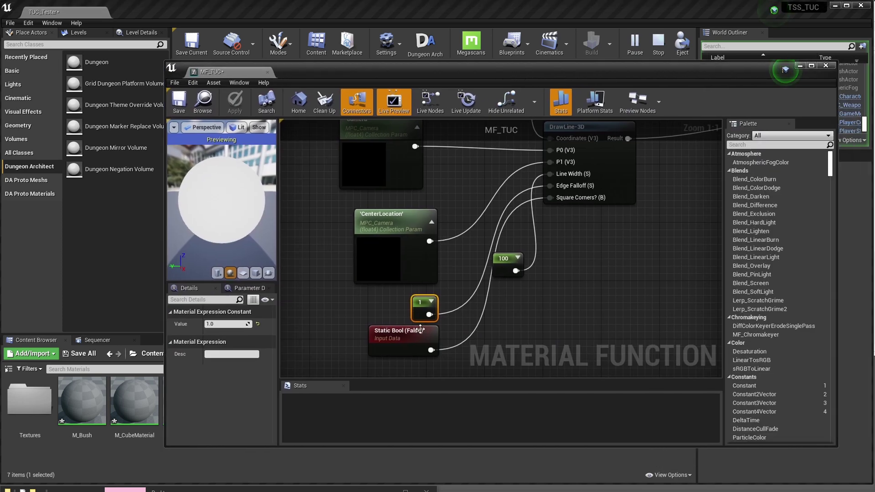
click(258, 324)
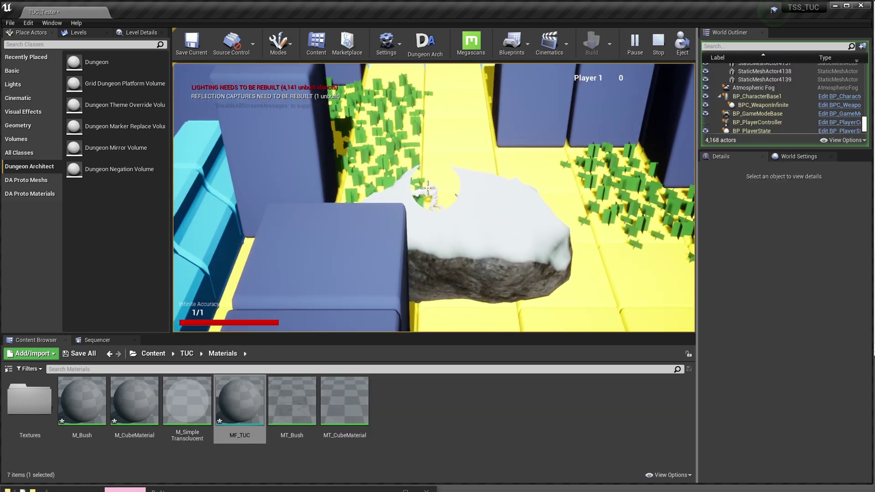
Move the character around behind the rock in play mode to check the cutout with the Edge Falloff constant at its default.
key(d)
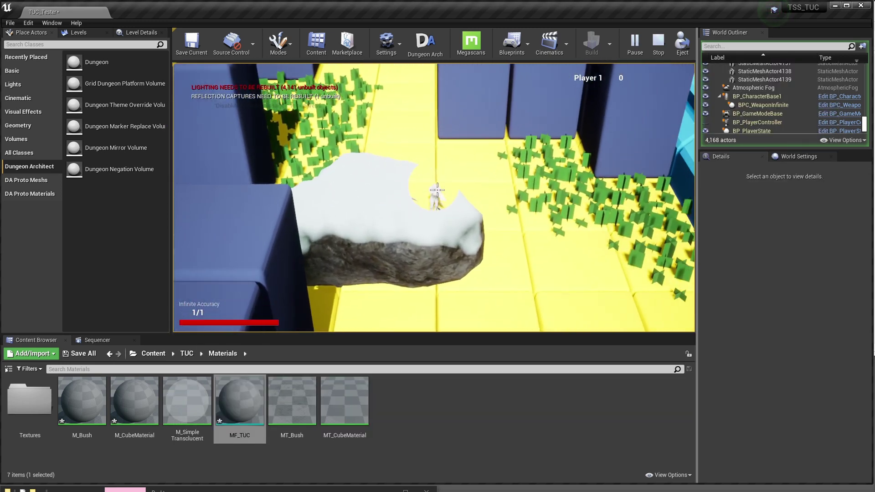
key(s)
key(s)
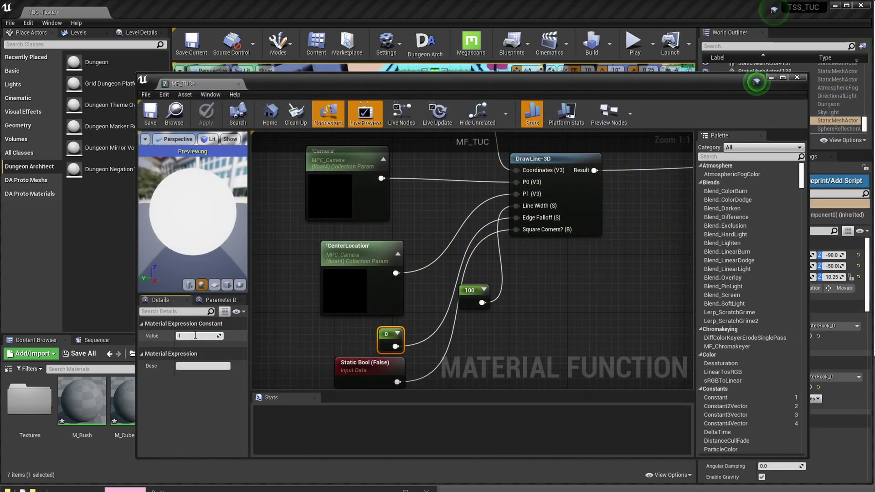
In MF_TUC, set the Edge Falloff constant to 0.75 and the Line Width constant to 200.
key(Return)
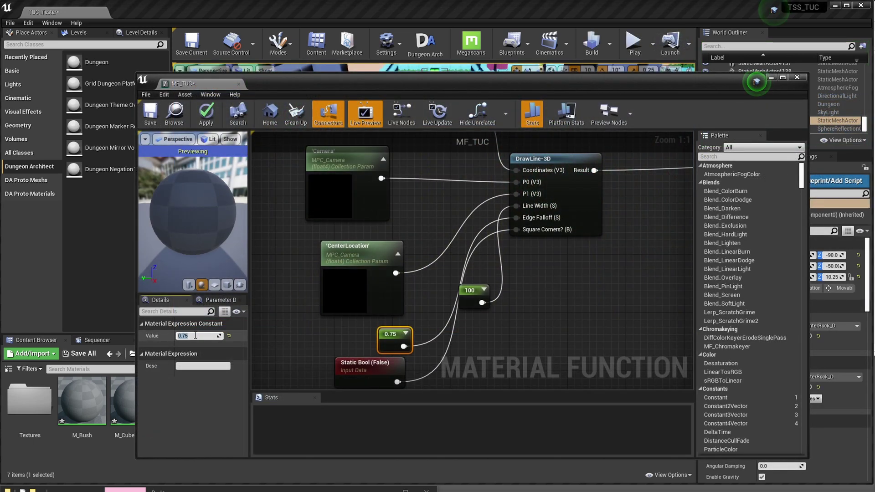
click(474, 292)
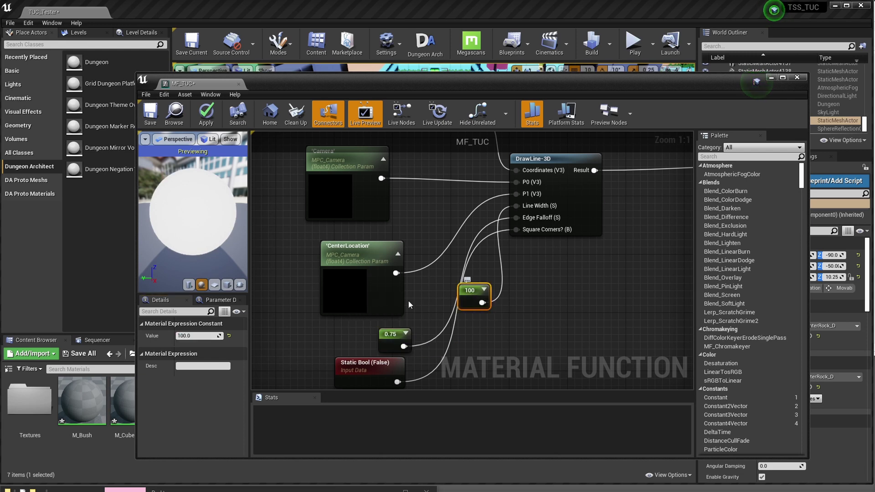
click(204, 336)
text(200)
key(Return)
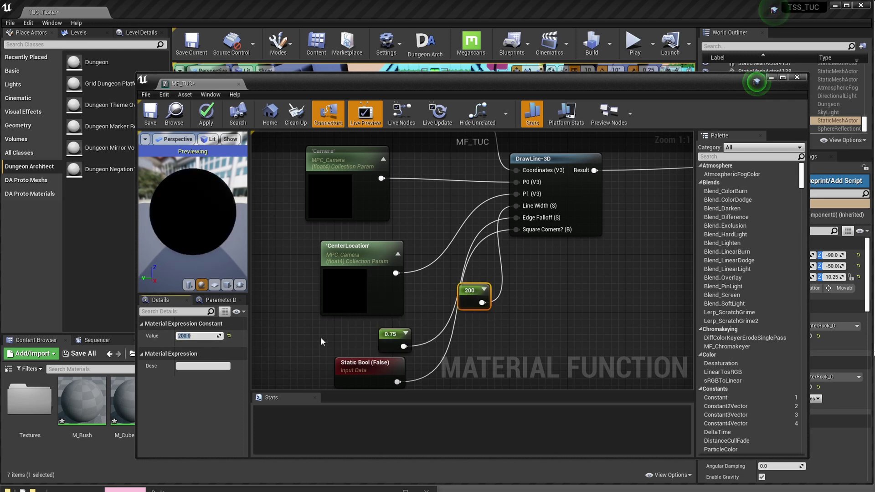
Set the Static Bool feeding DrawLine-3D's Square Corners input to True and apply the change to MF_TUC.
right_drag(321, 334, 315, 306)
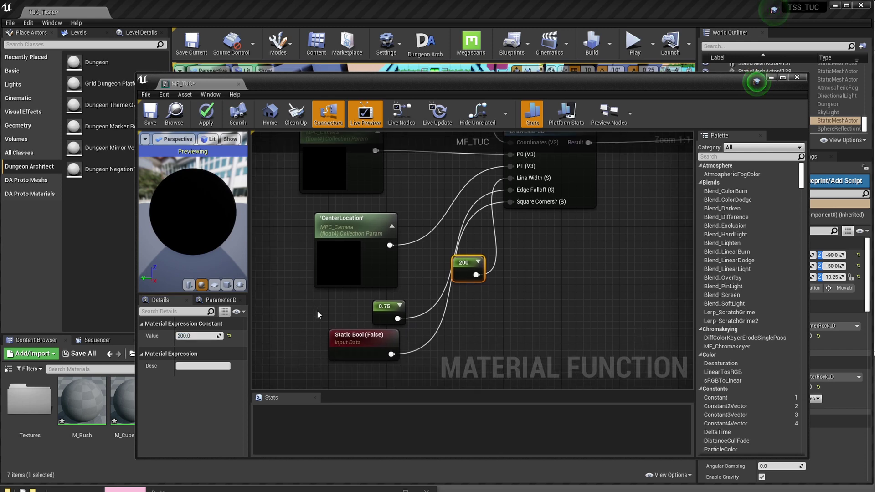
click(365, 339)
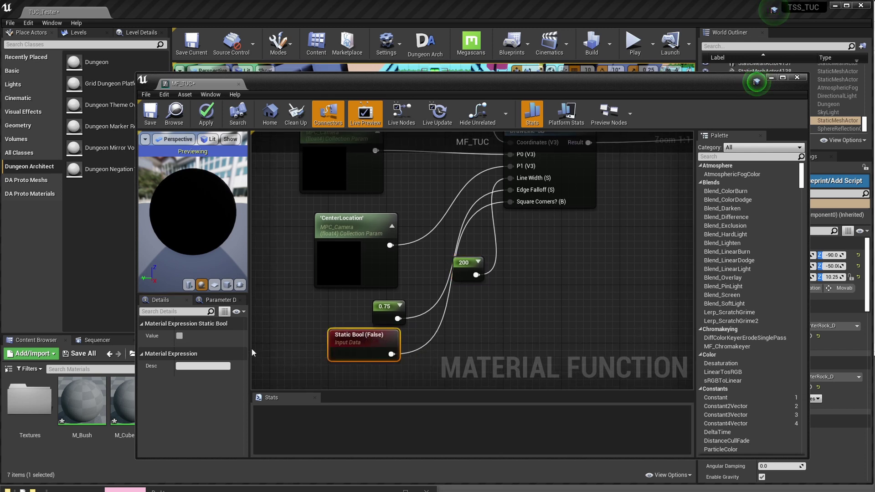
click(180, 337)
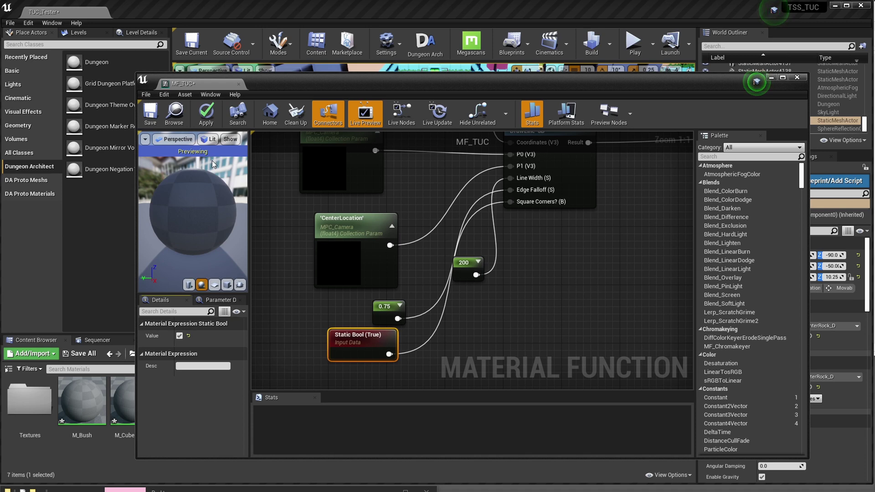
click(206, 114)
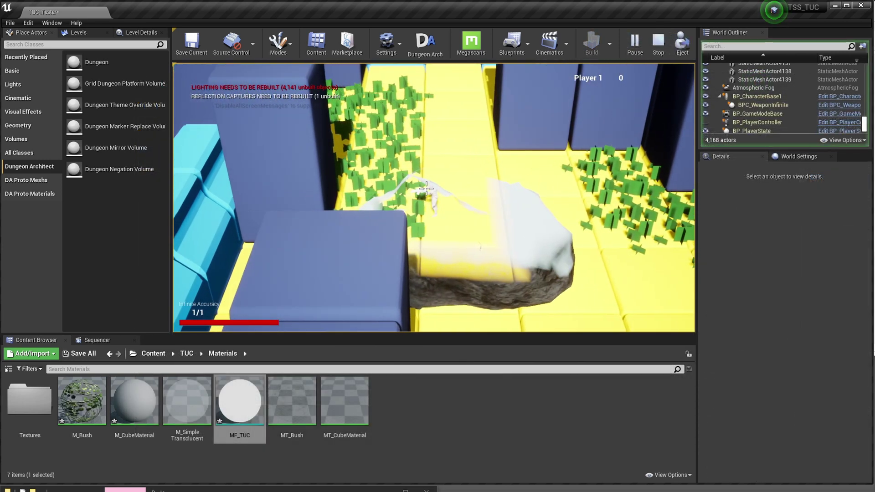
Move the character back and forth behind the rock in play mode to check the wider, square-cornered cutout.
key(d)
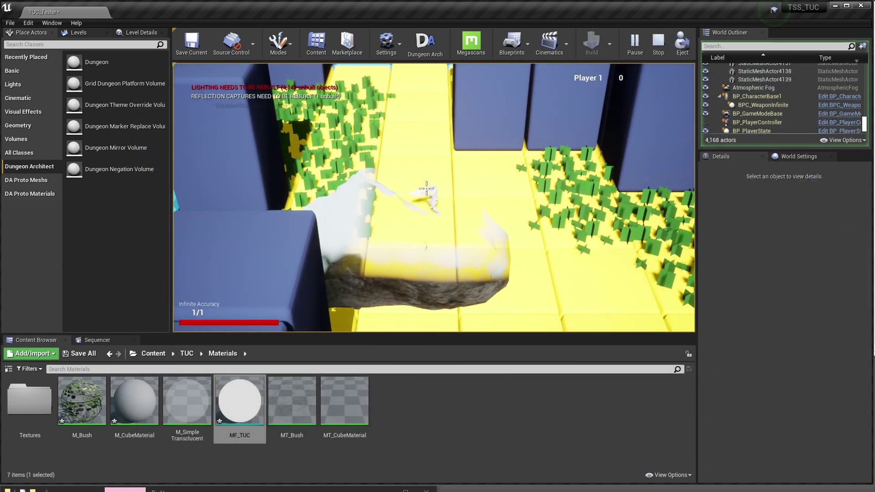
key(a)
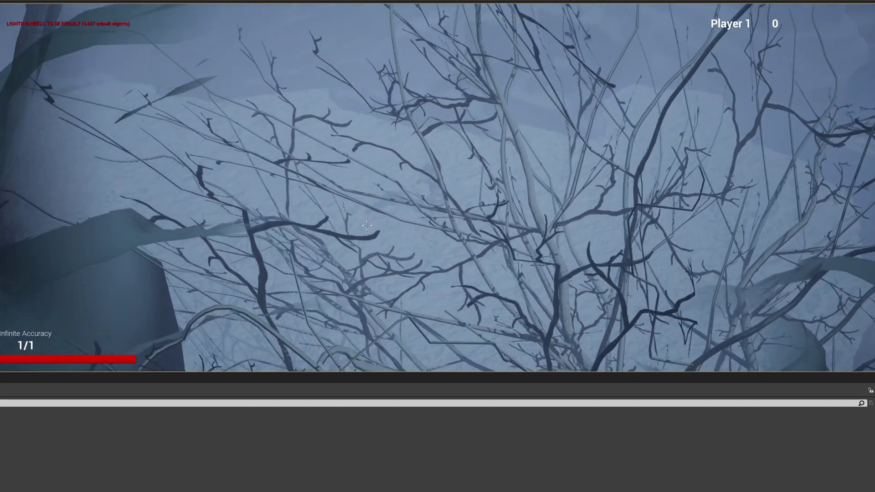
Walk the character through the snowy level in play mode, passing behind rocks and trees to examine the cutout effect.
key(w)
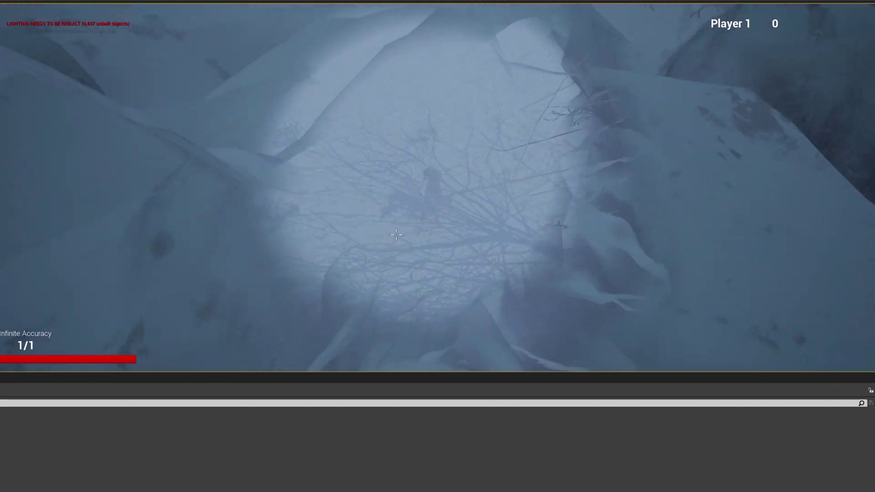
key(a)
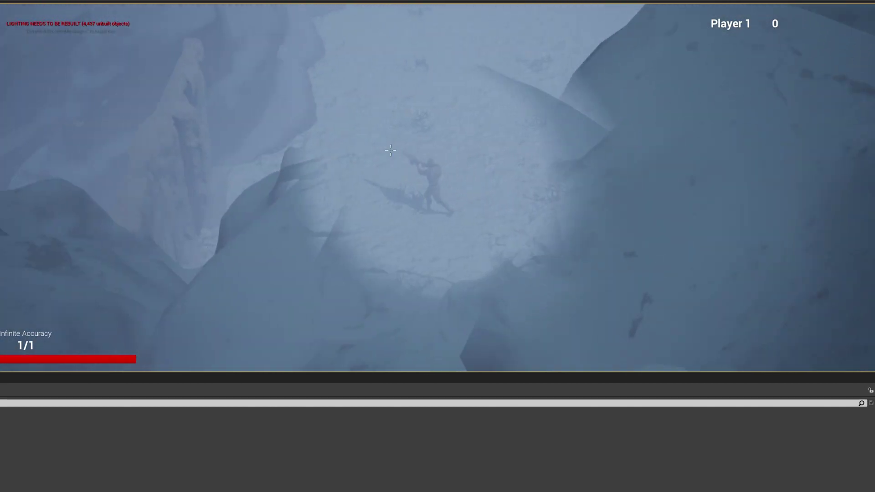
key(w)
key(d)
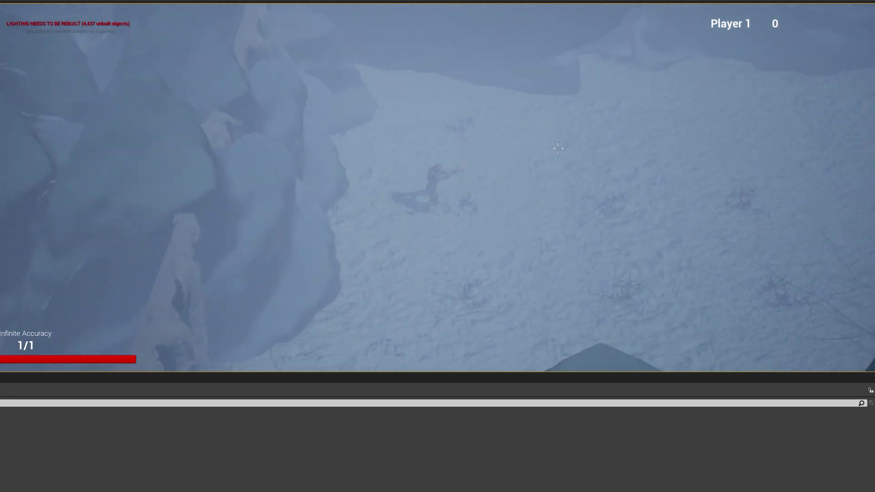
key(d)
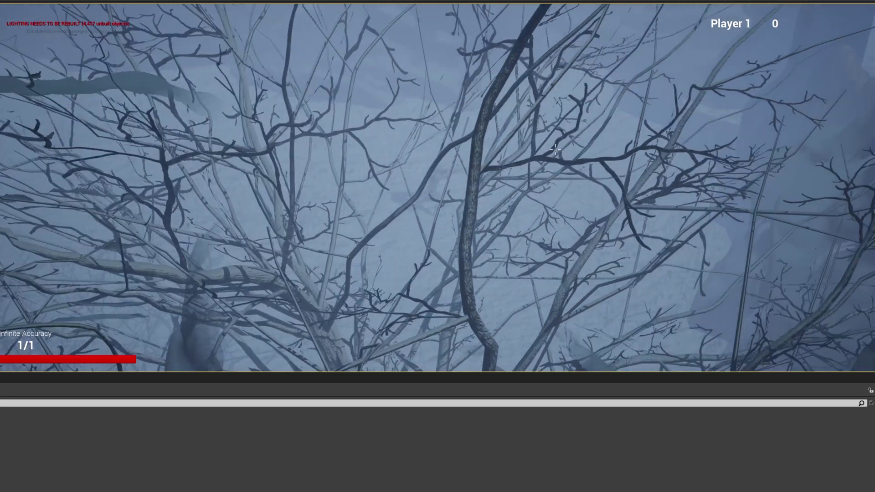
key(w)
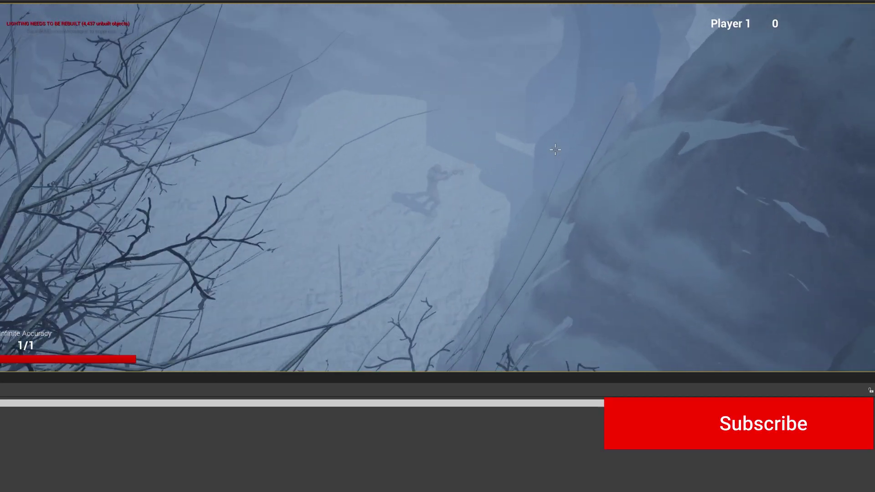
key(d)
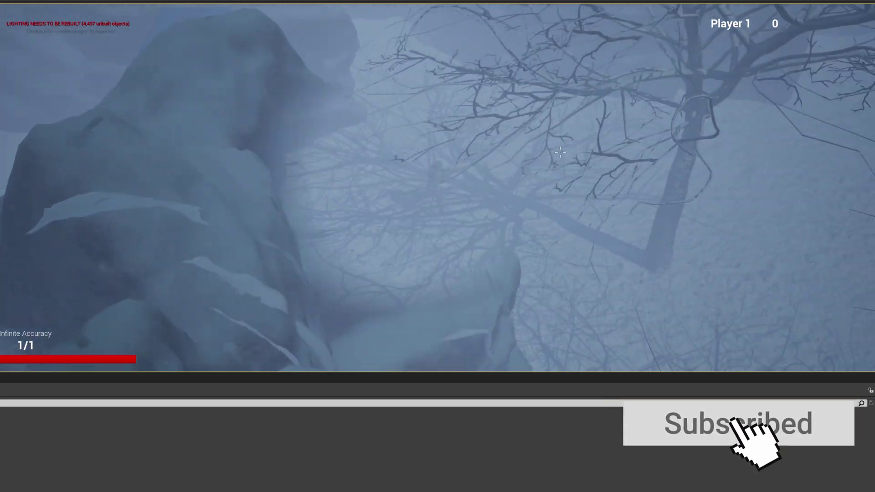
key(d)
key(s)
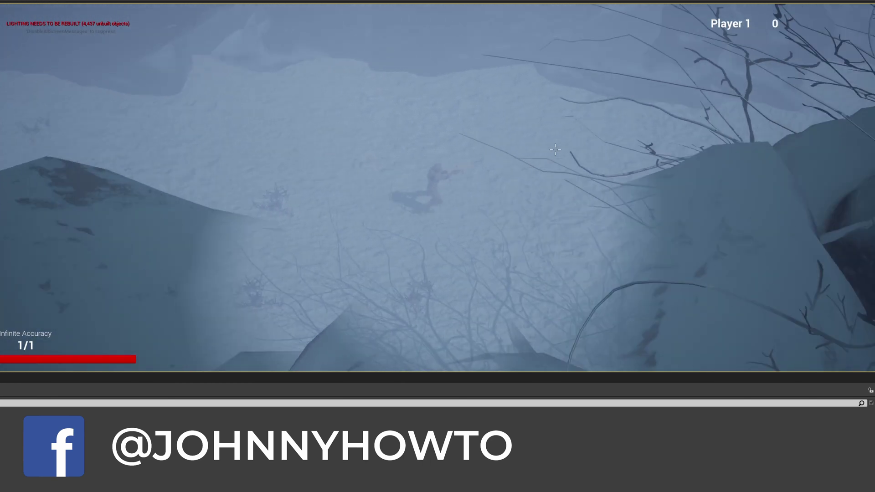
key(d)
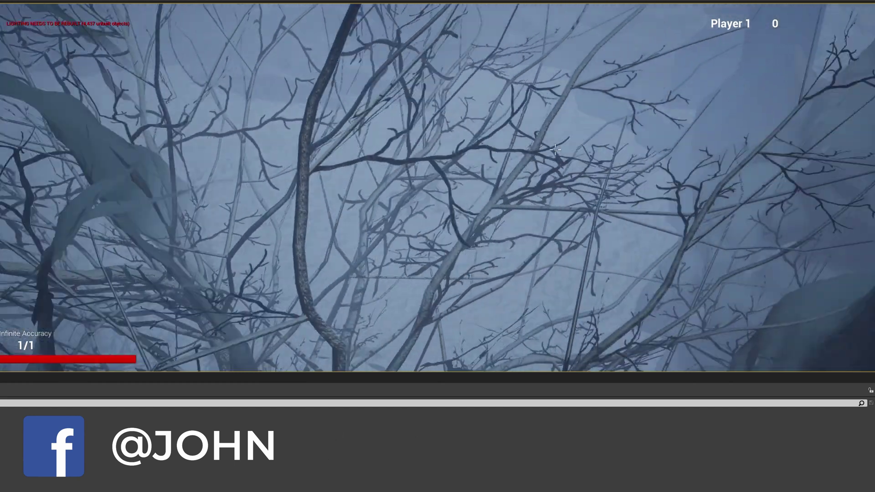